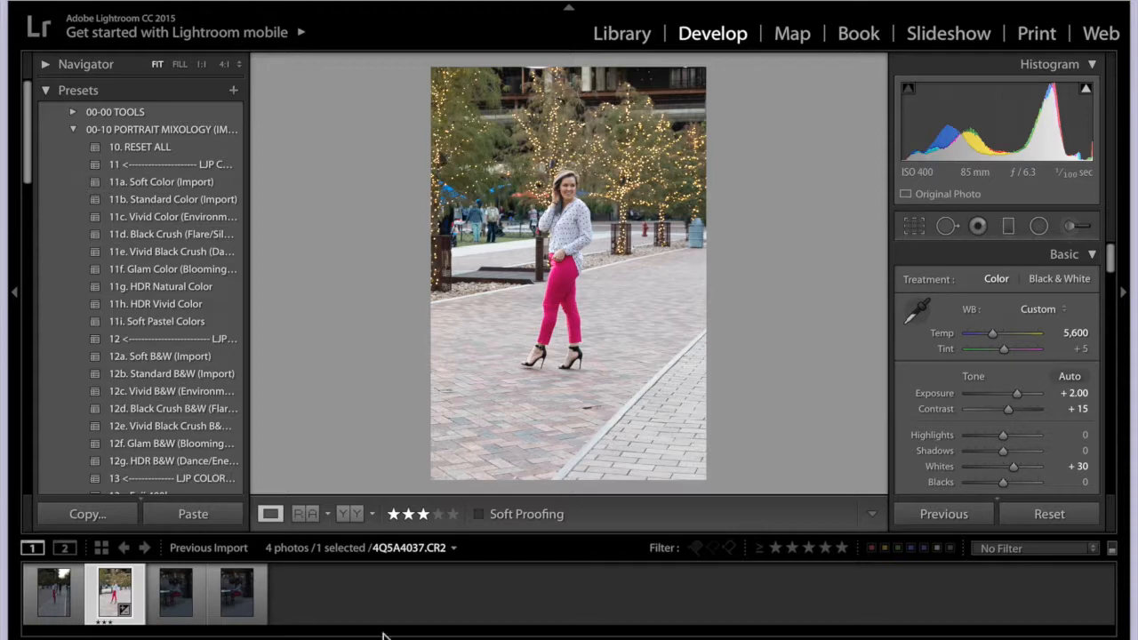
- Look through the list of available develop presets, including the portrait, curve and user preset groups
scroll(148, 256, down, 3)
scroll(148, 256, down, 20)
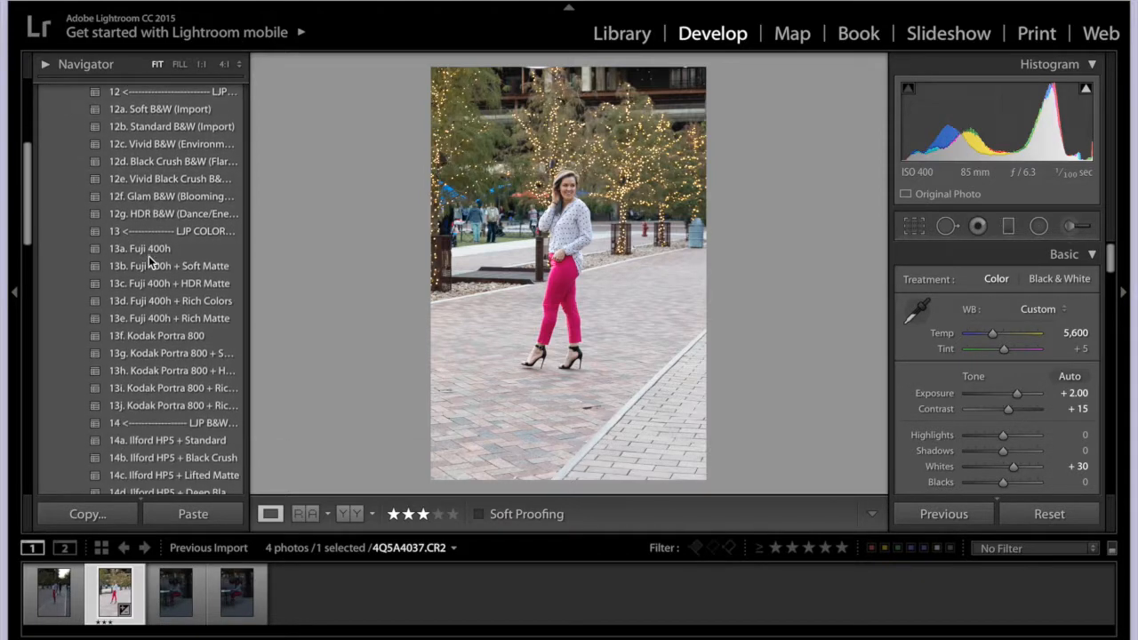
scroll(148, 256, down, 5)
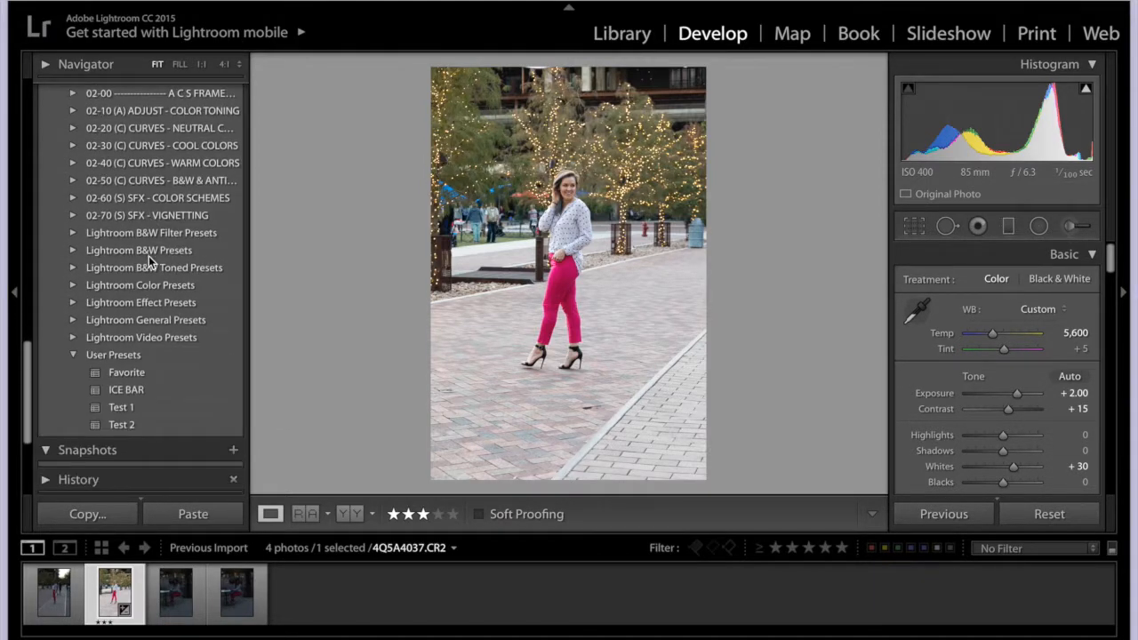
scroll(148, 255, up, 3)
scroll(149, 255, up, 20)
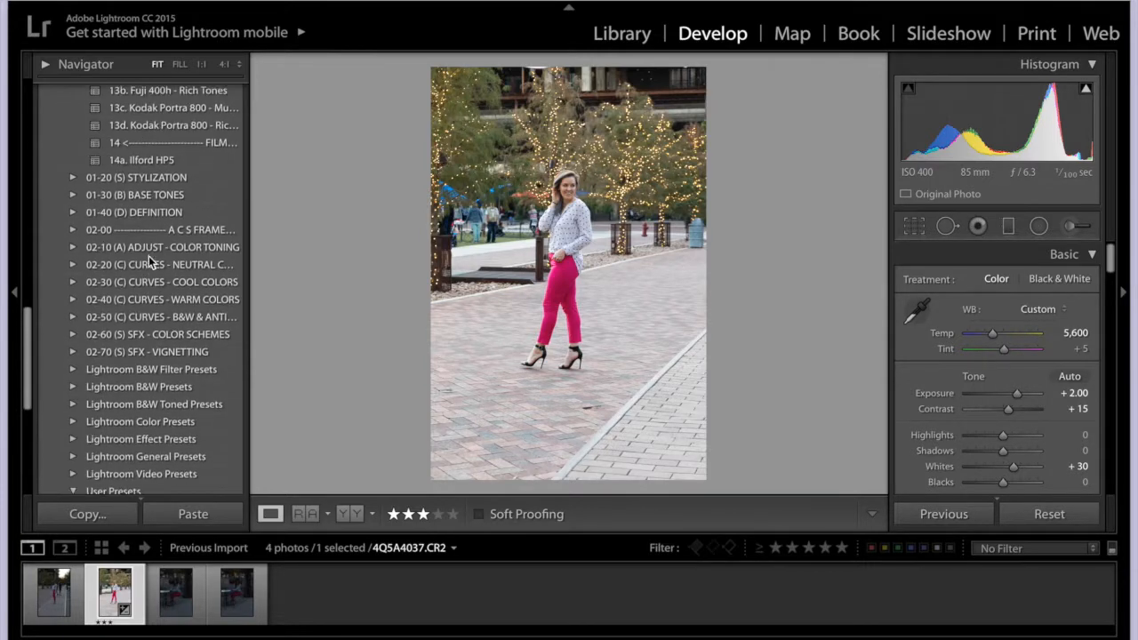
scroll(148, 255, up, 1)
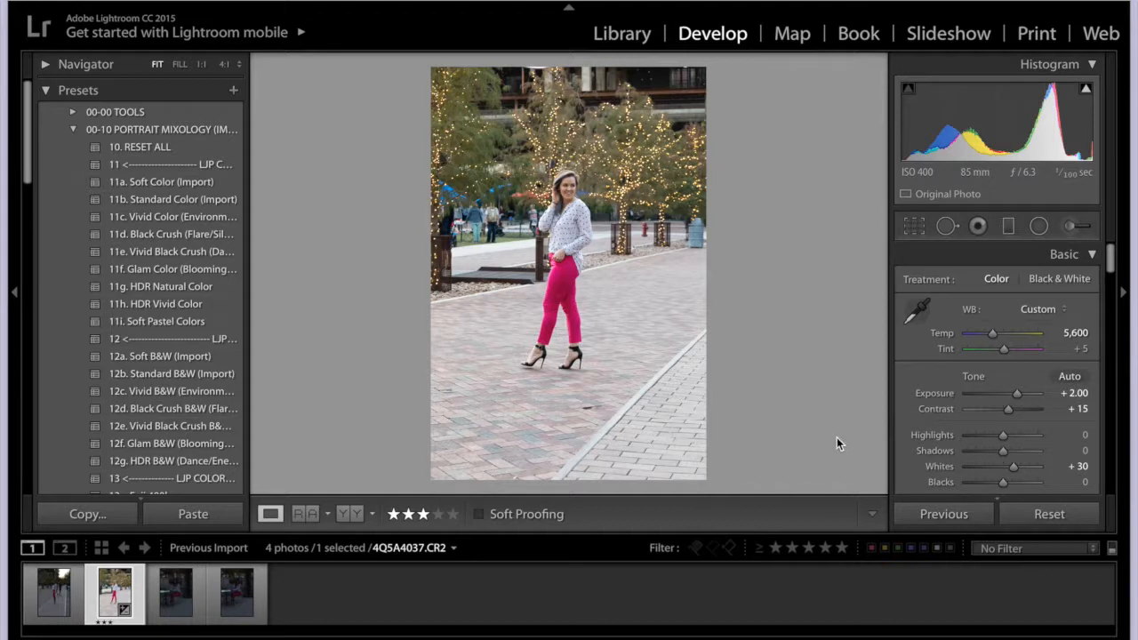
- Compare the photo at exposure 0 and restore its exposure to +2.00
click(1071, 394)
text(0)
key(Return)
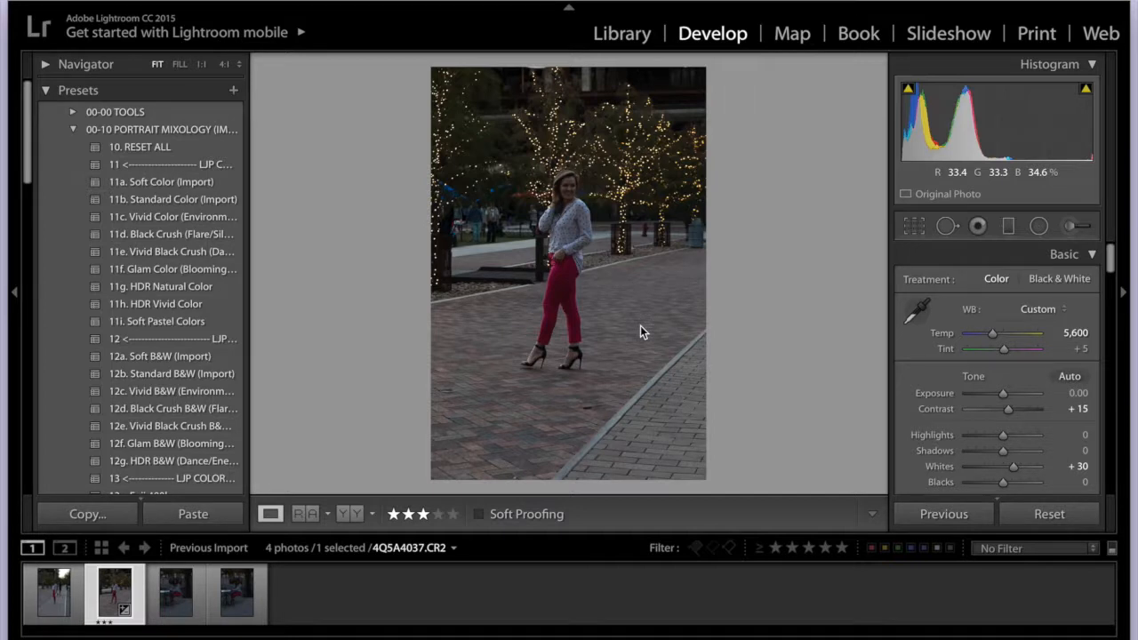
click(1067, 393)
text(2)
key(Return)
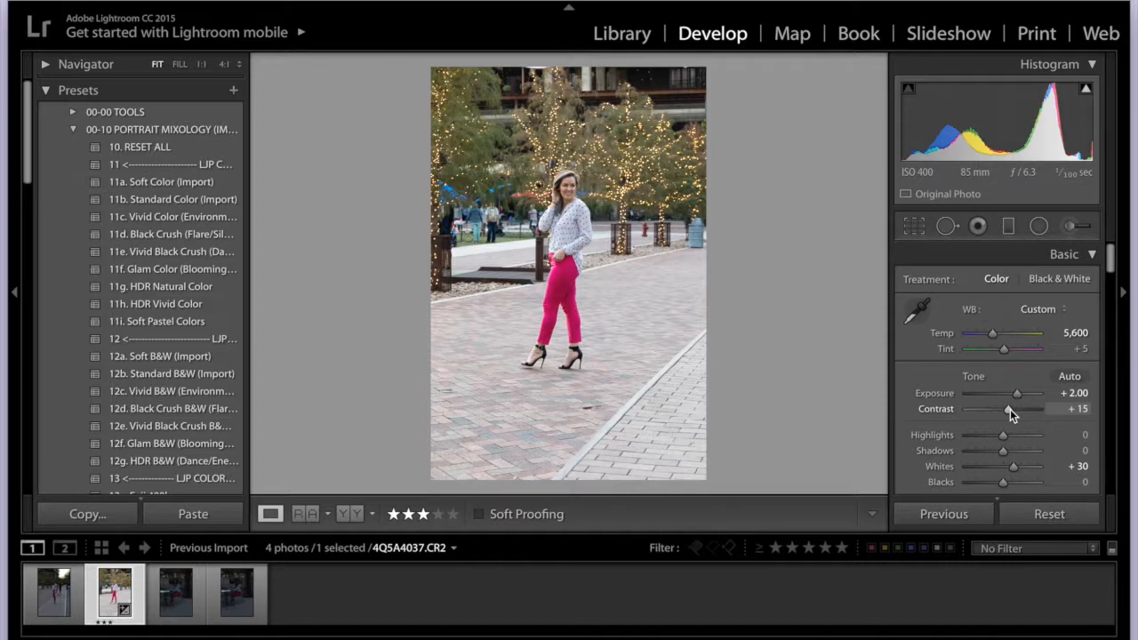
- Try the photo's contrast at 0 and at -25
click(1076, 409)
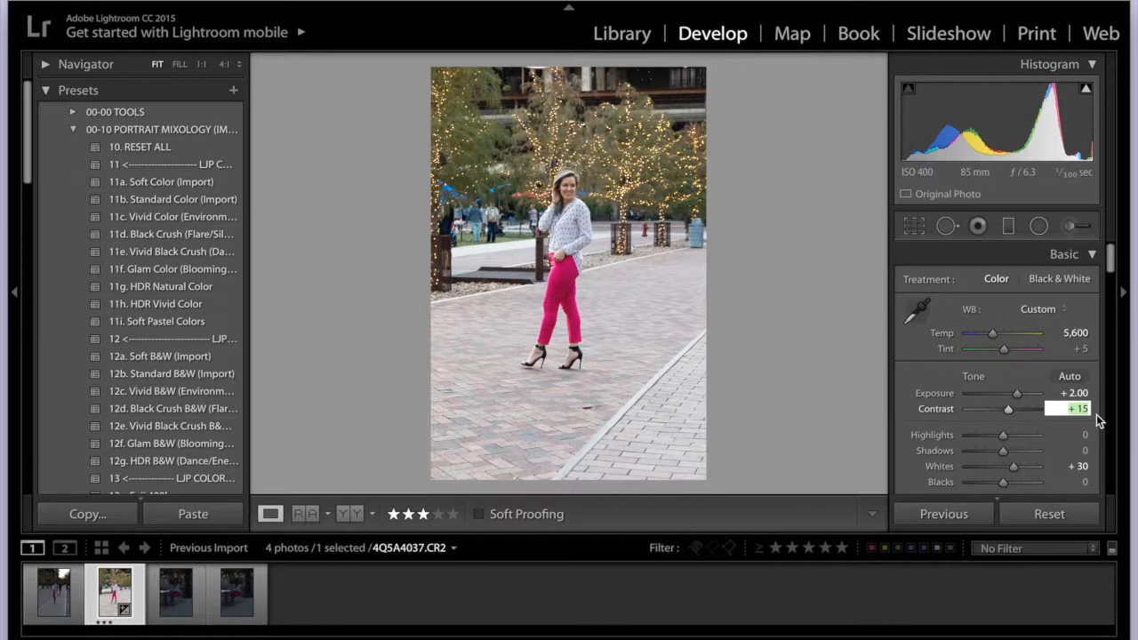
text(0)
key(Return)
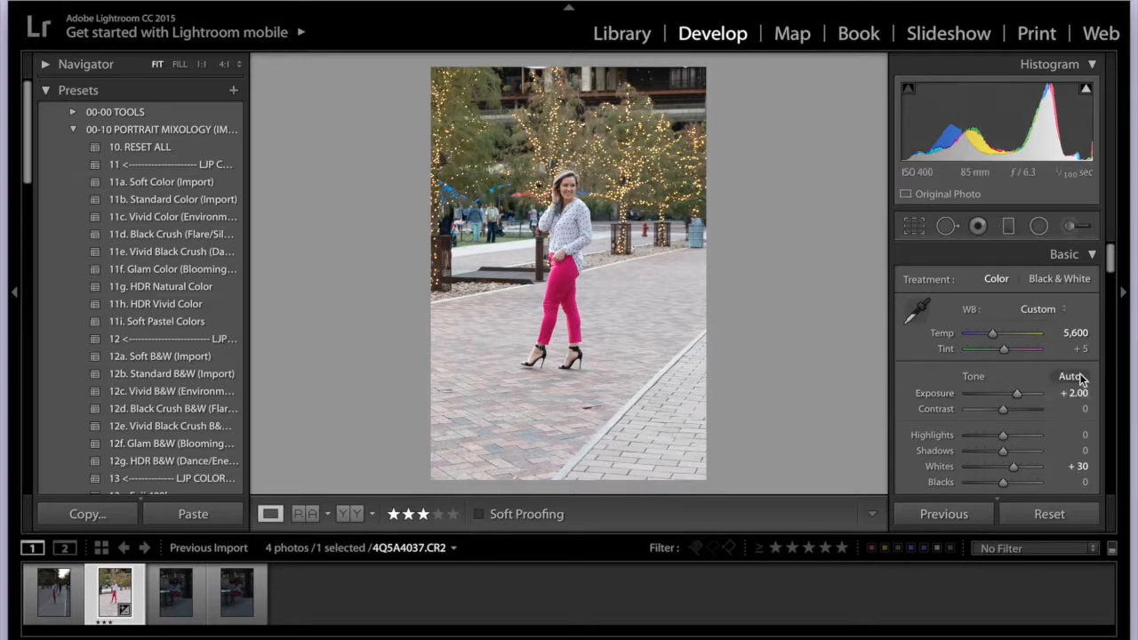
click(1083, 408)
text(-25)
key(Return)
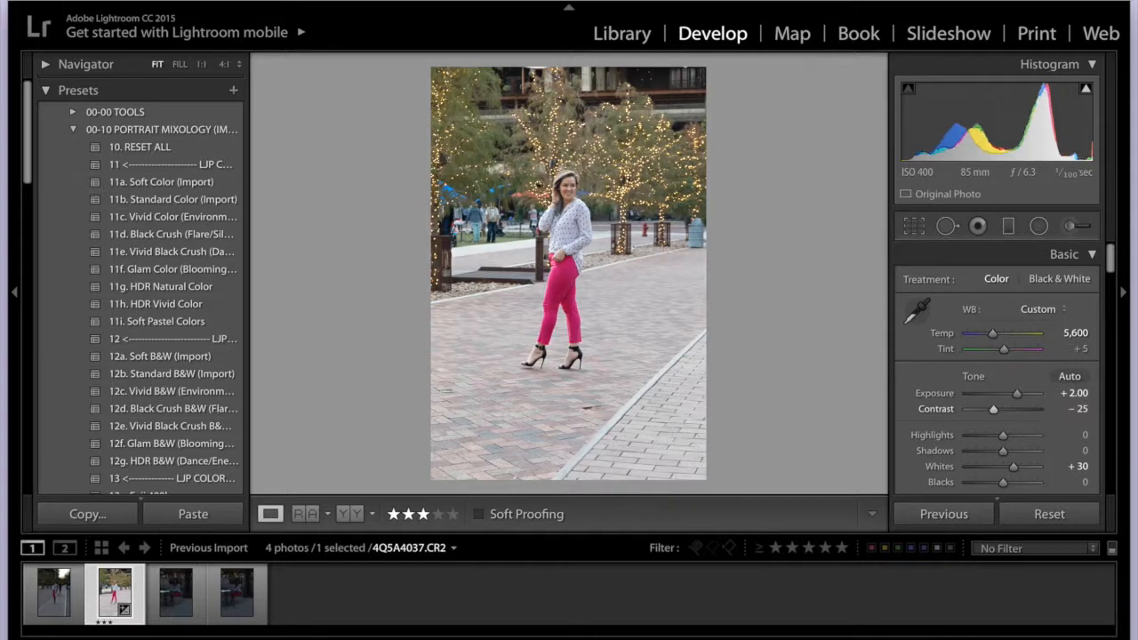
- Try the photo's contrast at -40 and return it to +15
click(1083, 407)
key(BackSpace)
text(-40)
key(Return)
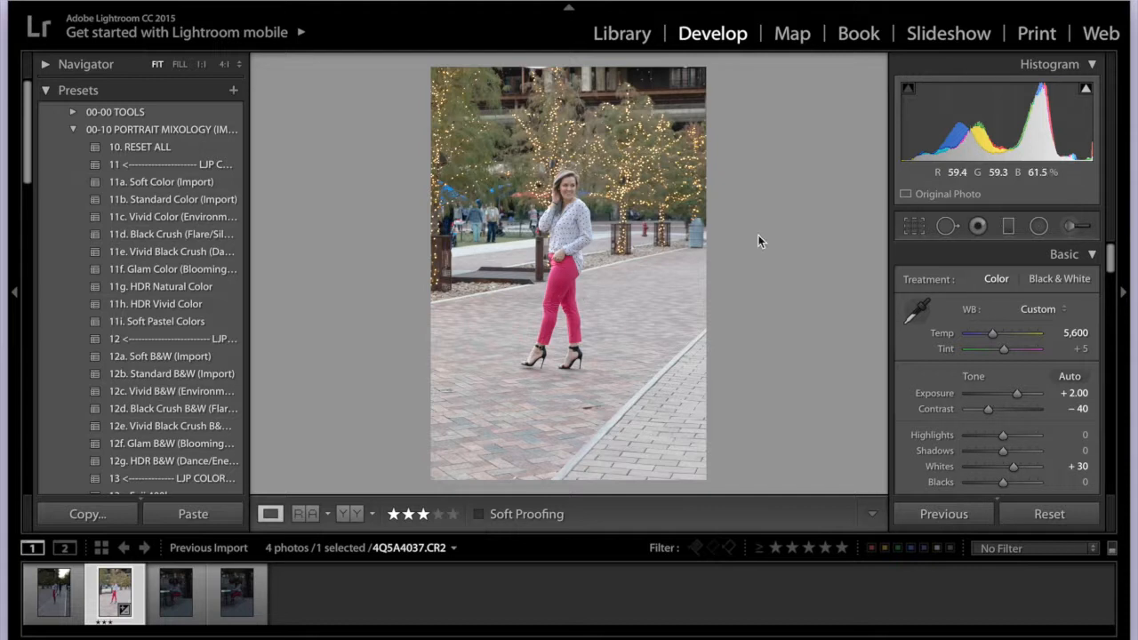
click(1067, 410)
text(15)
key(Return)
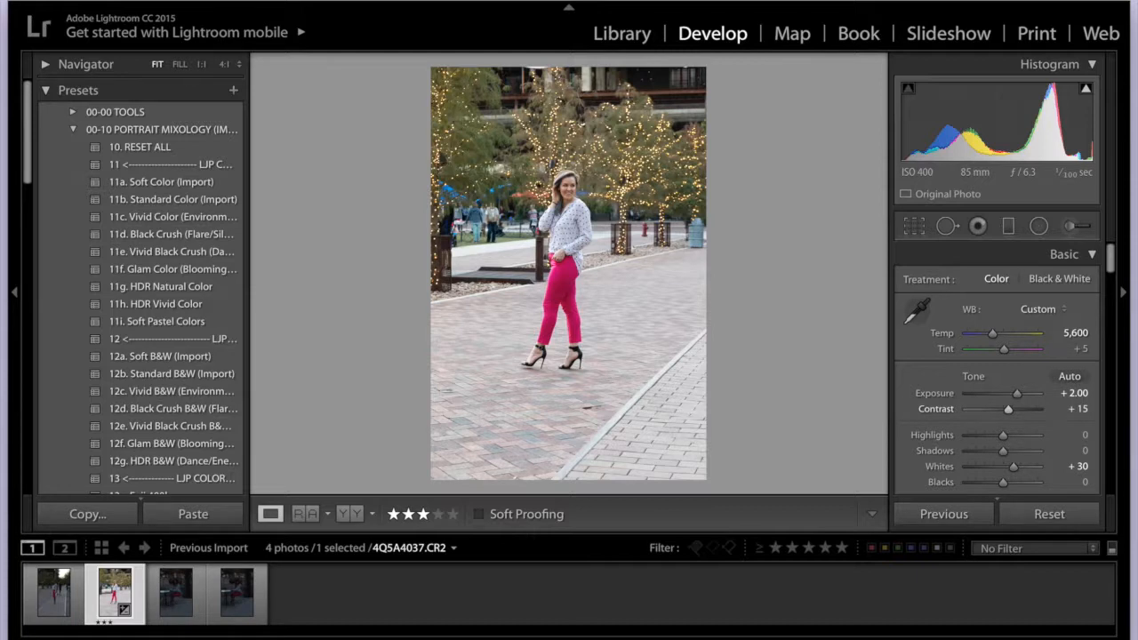
- Try the Whites at 0 and +59, and return them to +30
scroll(1050, 418, down, 2)
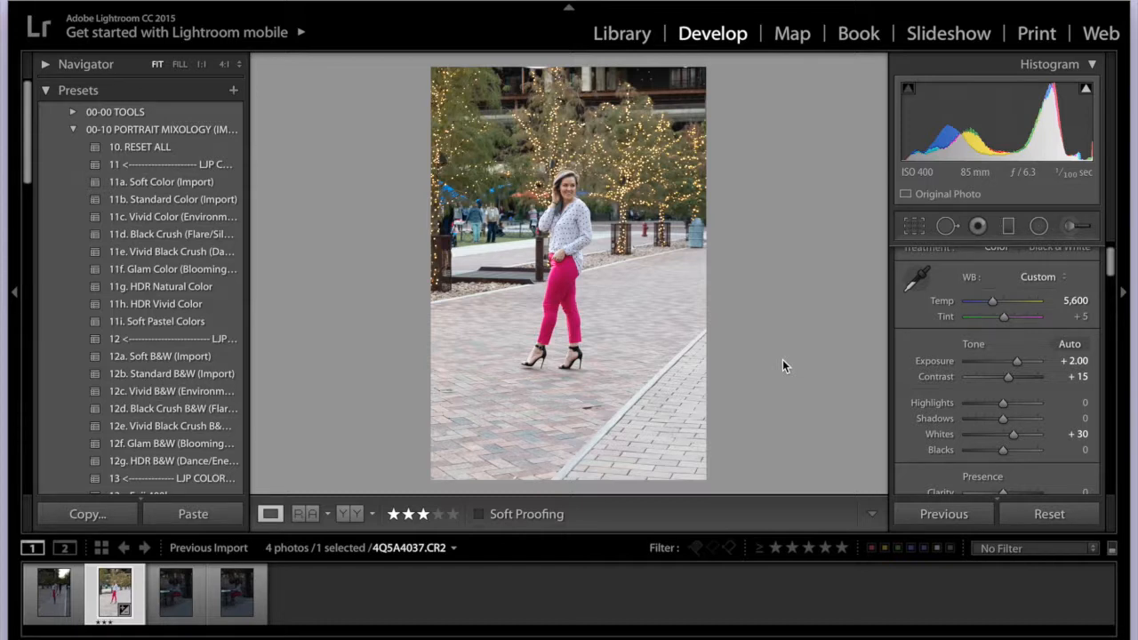
click(1076, 433)
text(0)
key(Return)
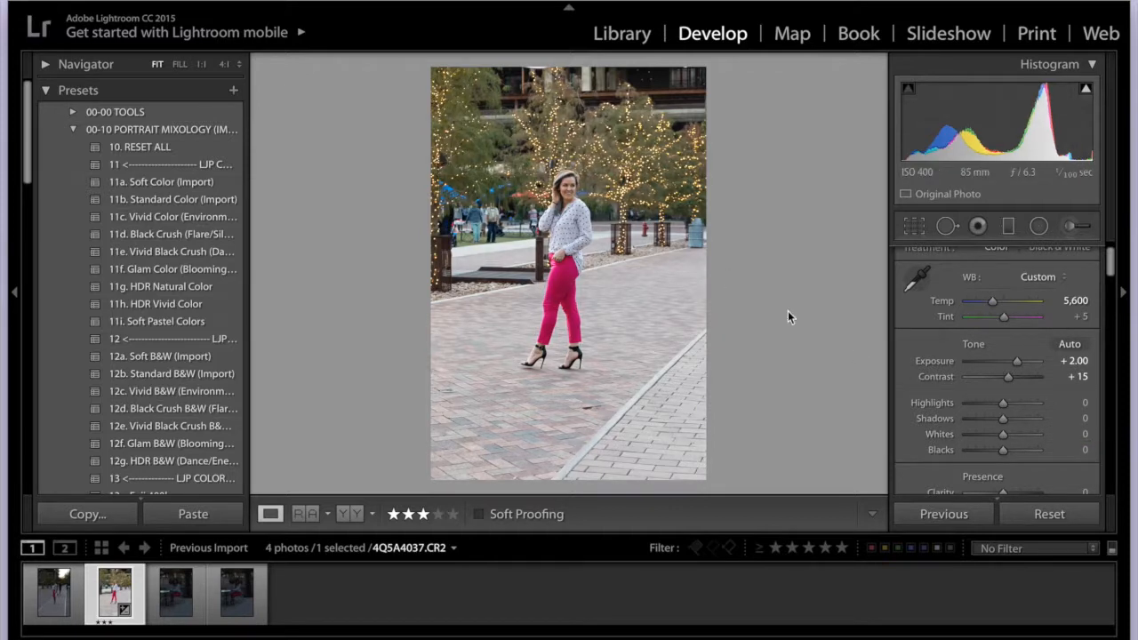
click(1065, 434)
text(59)
key(Return)
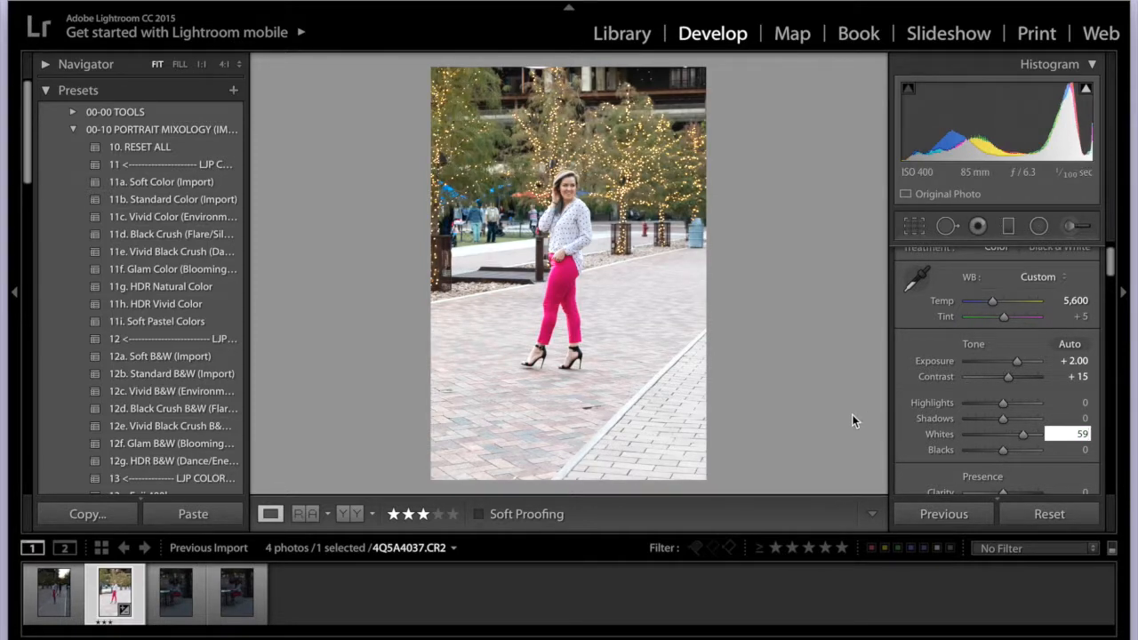
key(Return)
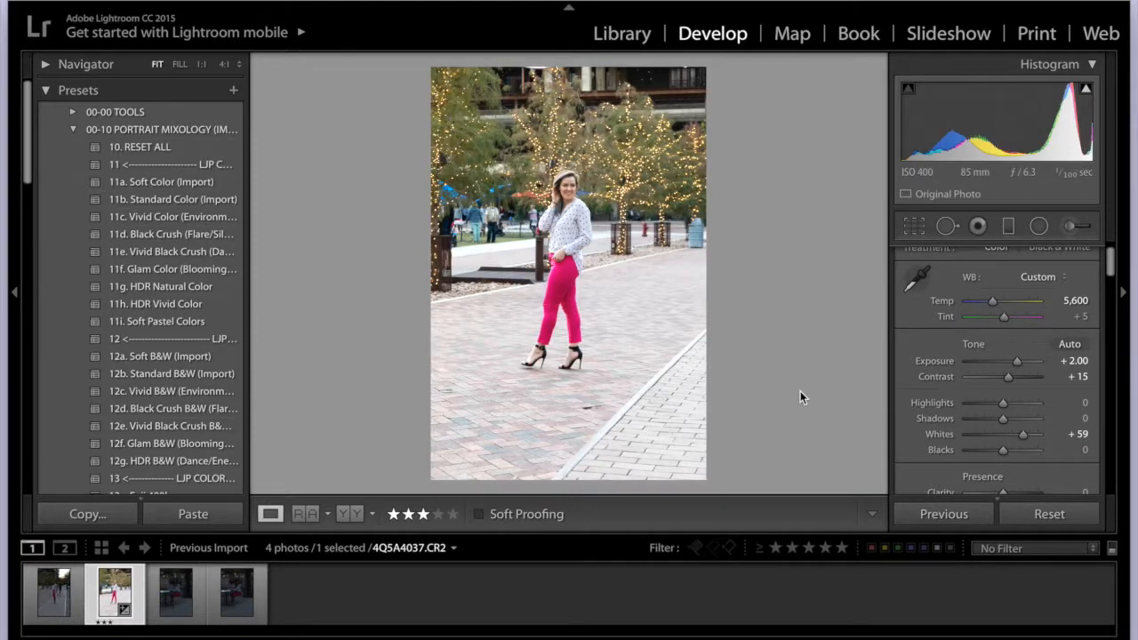
click(1078, 434)
text(30)
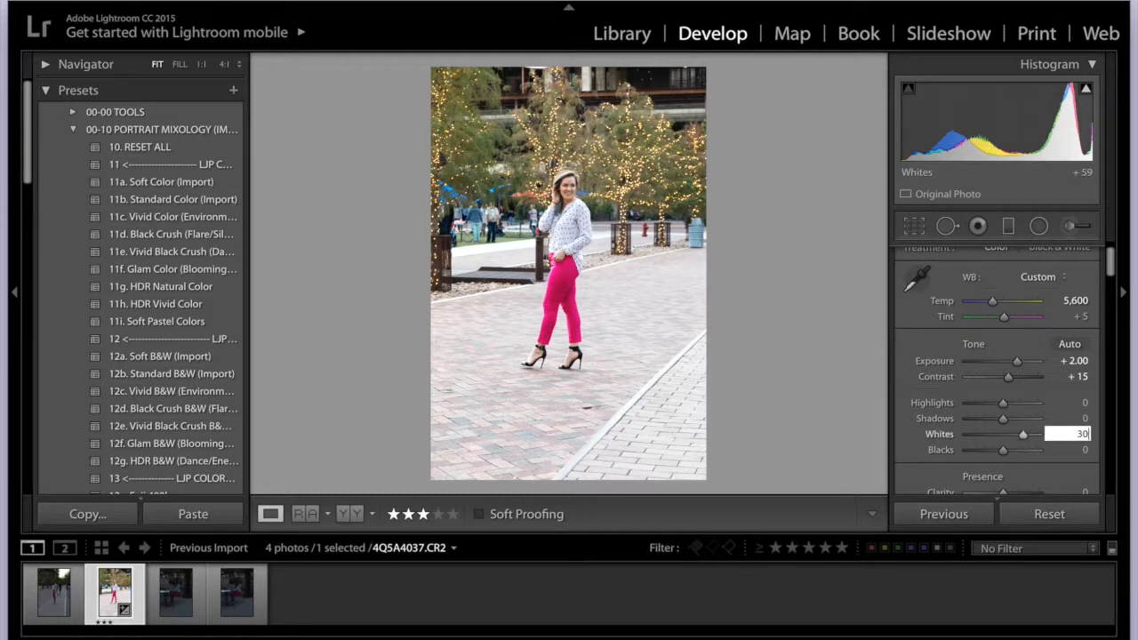
key(Return)
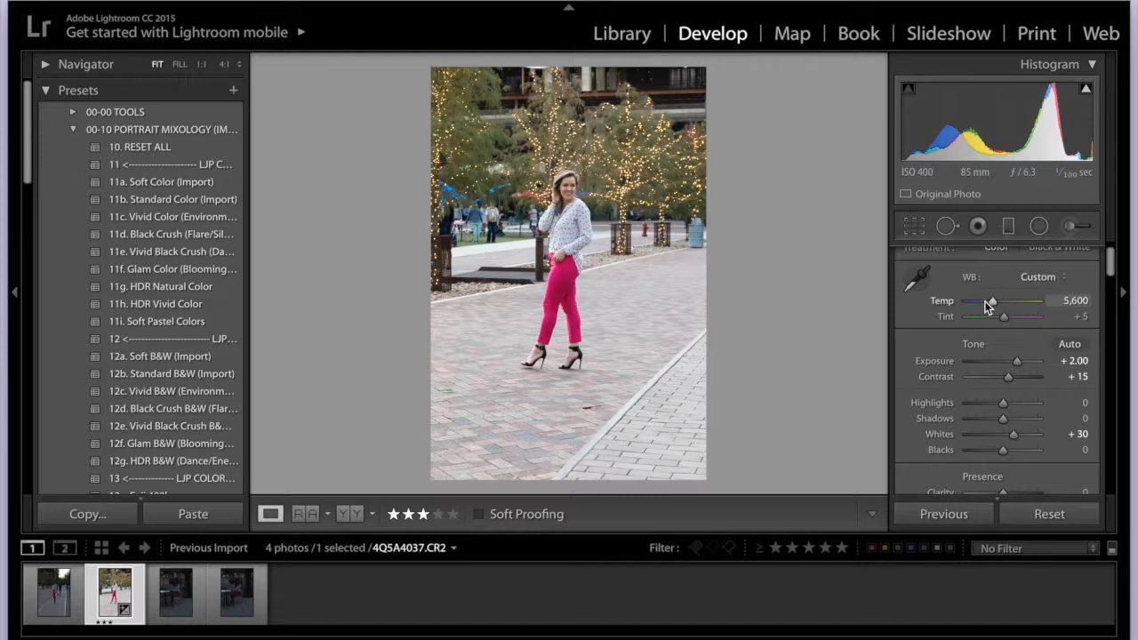
- Try a cooler white balance temperature of 5,400 and a warmer one of 6,000
click(1066, 301)
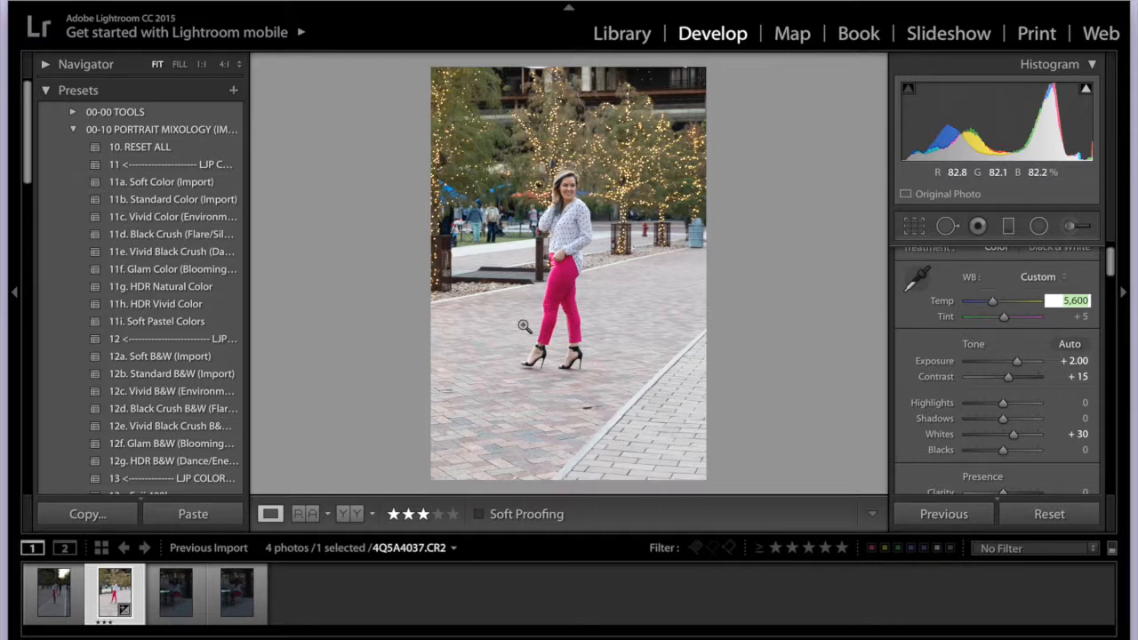
text(5400)
key(Return)
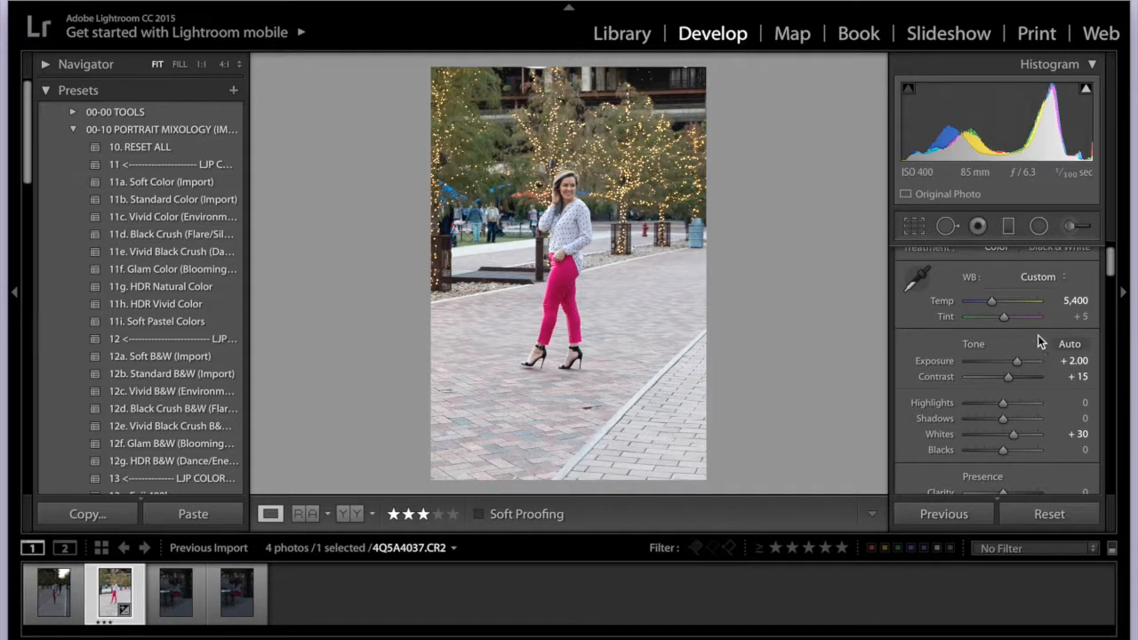
click(1074, 300)
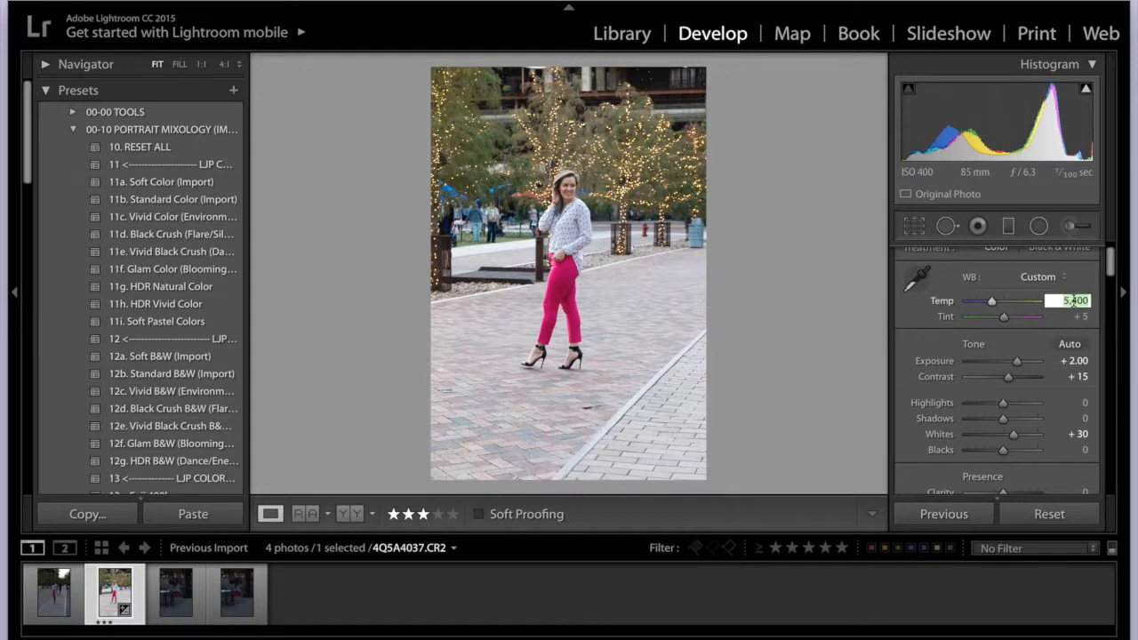
text(6,00)
text(0)
key(Return)
- Try a white balance temperature of 6,500 and return it to 5,600
click(1074, 300)
text(5)
key(BackSpace)
text(6500)
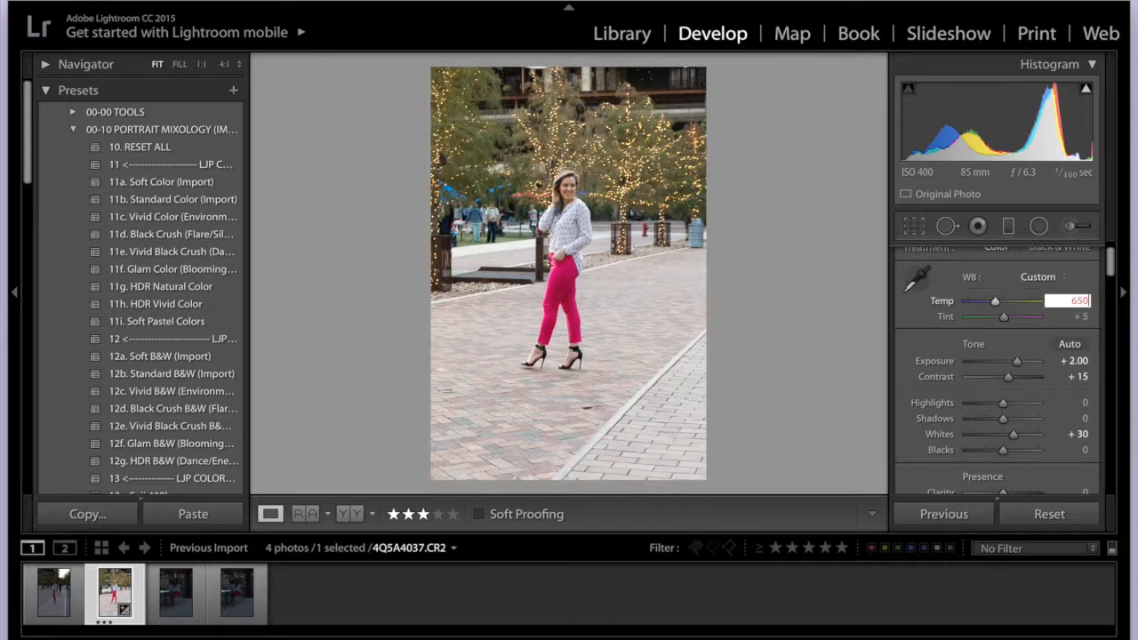
key(Return)
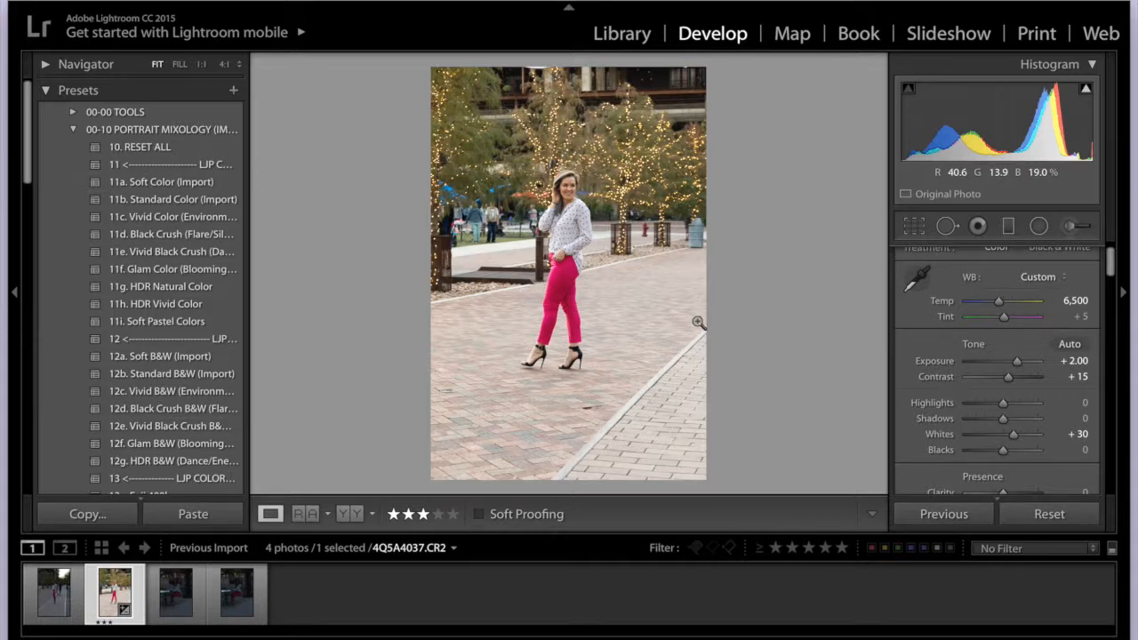
click(1076, 300)
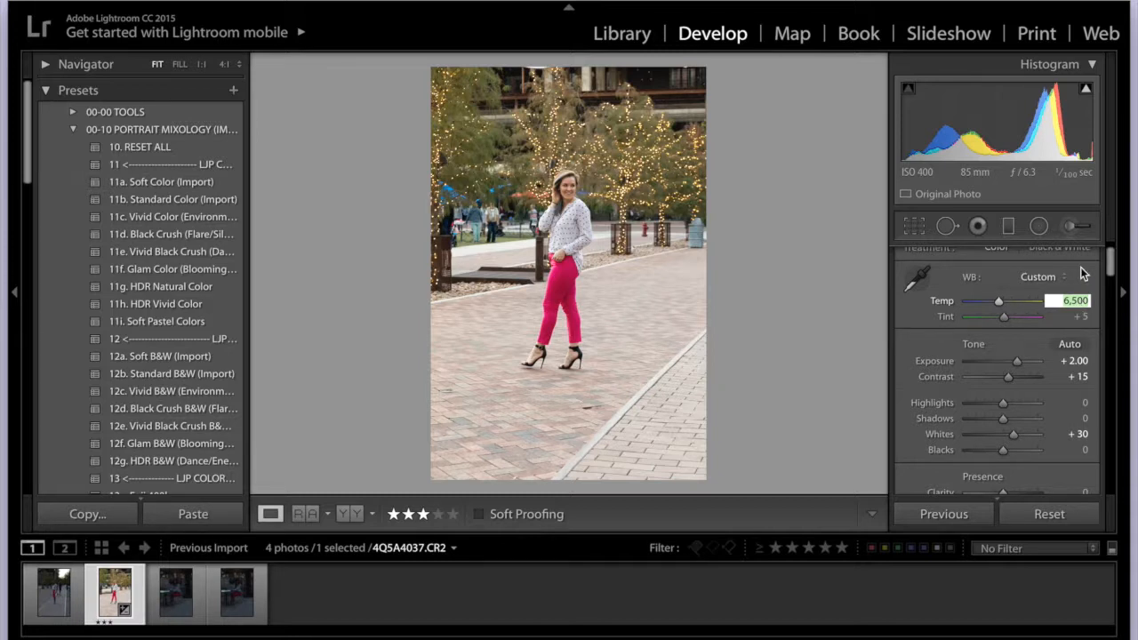
text(5600)
key(Return)
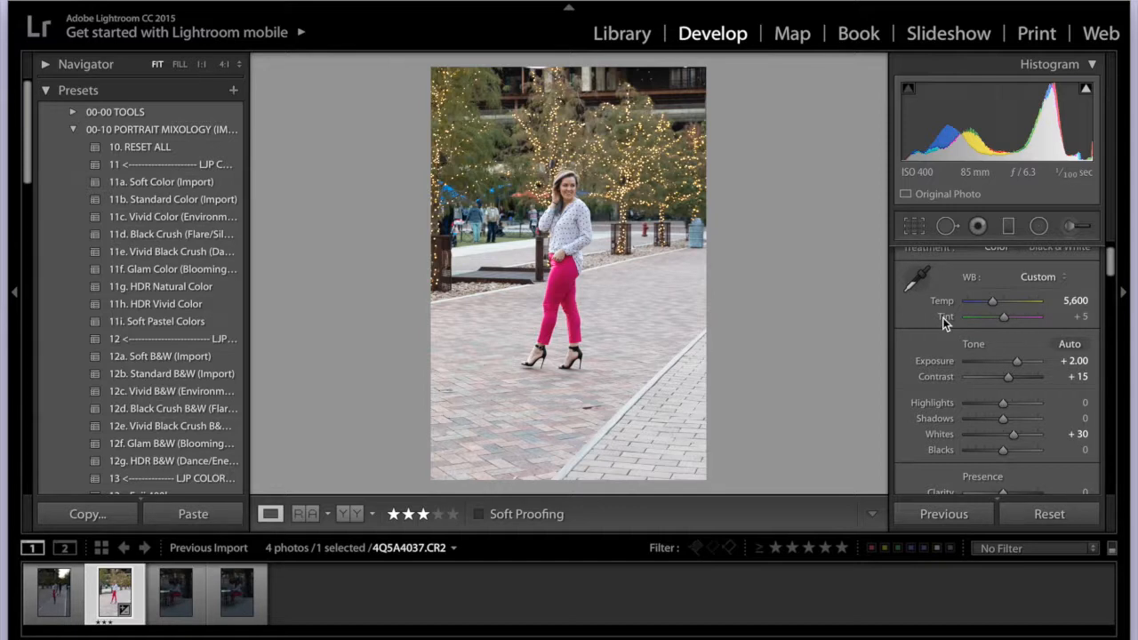
- Set the Clarity to +15, compare it with 0, and restore it to +15
scroll(1025, 433, down, 3)
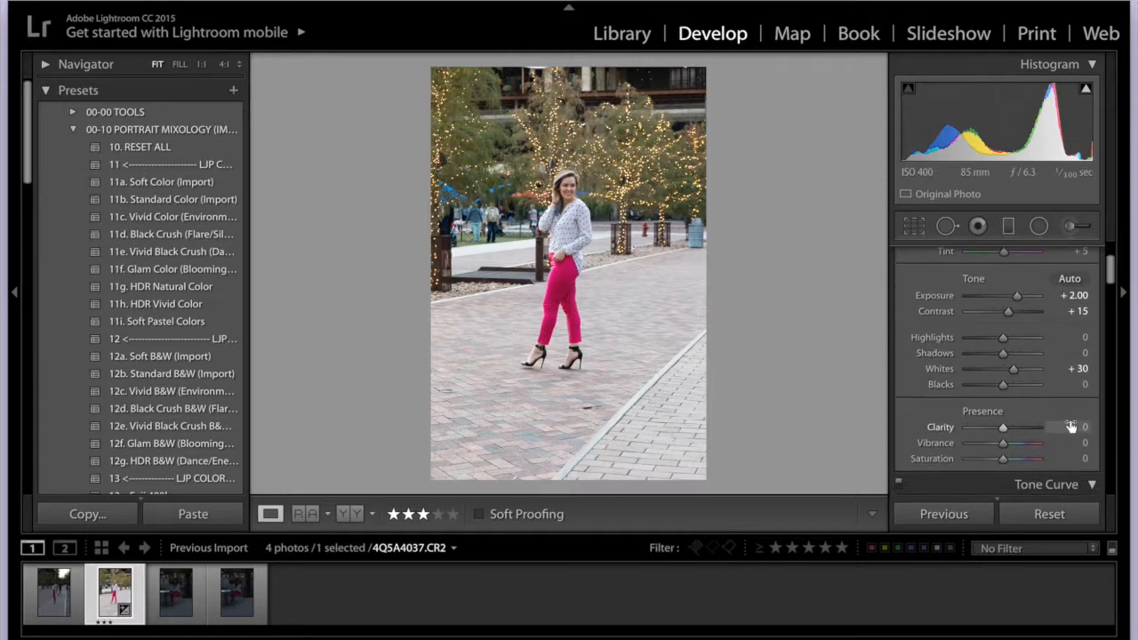
click(1070, 427)
text(15)
key(Return)
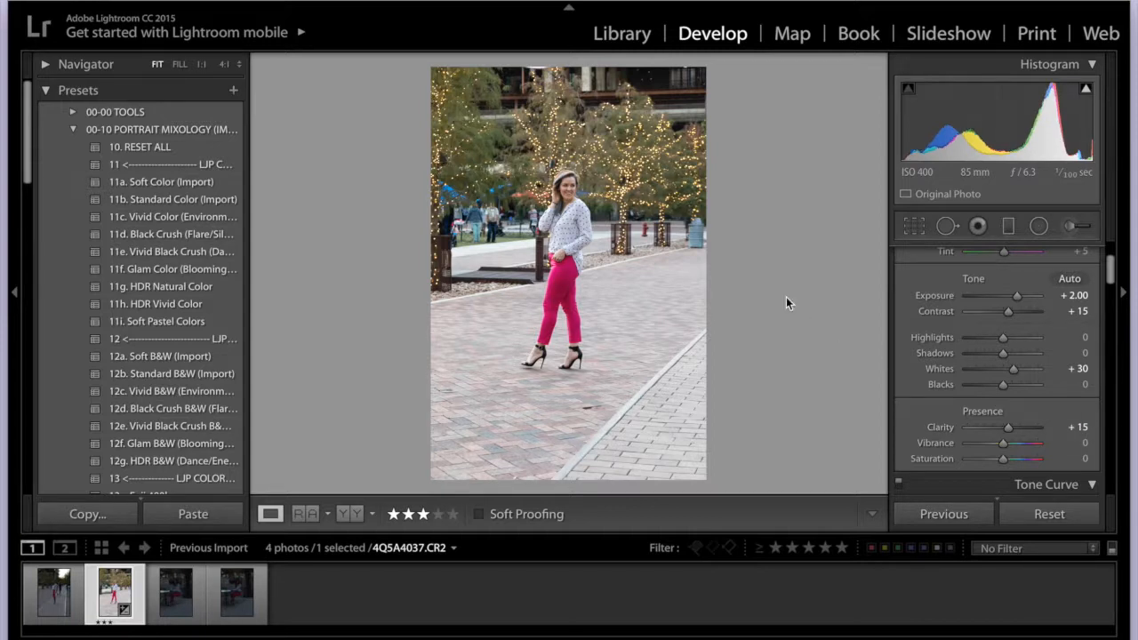
click(1081, 430)
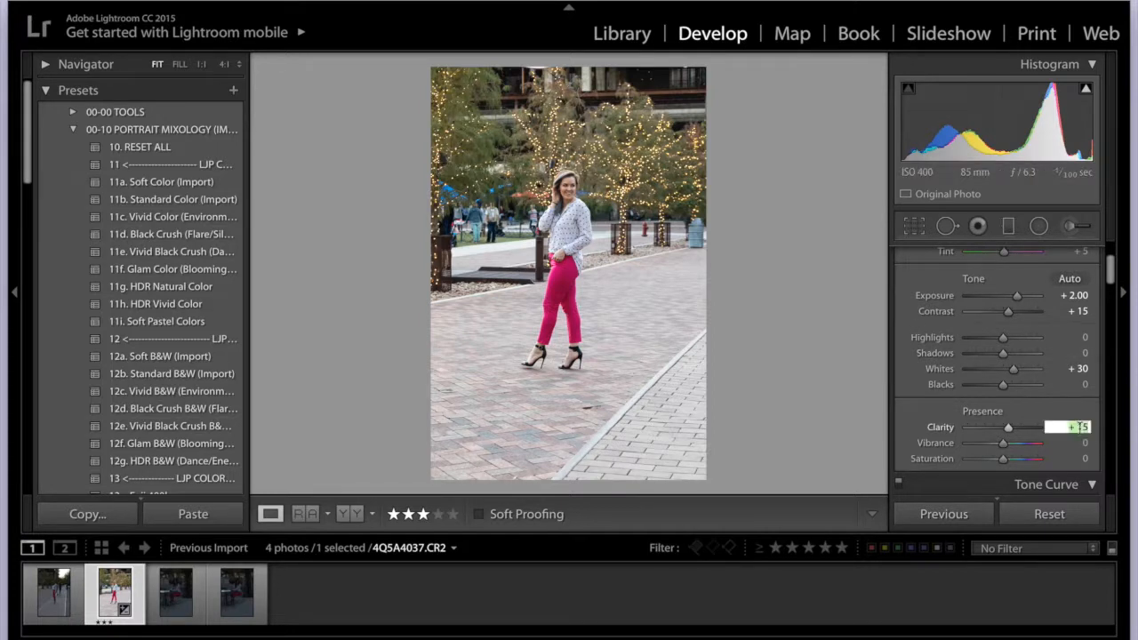
text(0)
key(Return)
click(1079, 426)
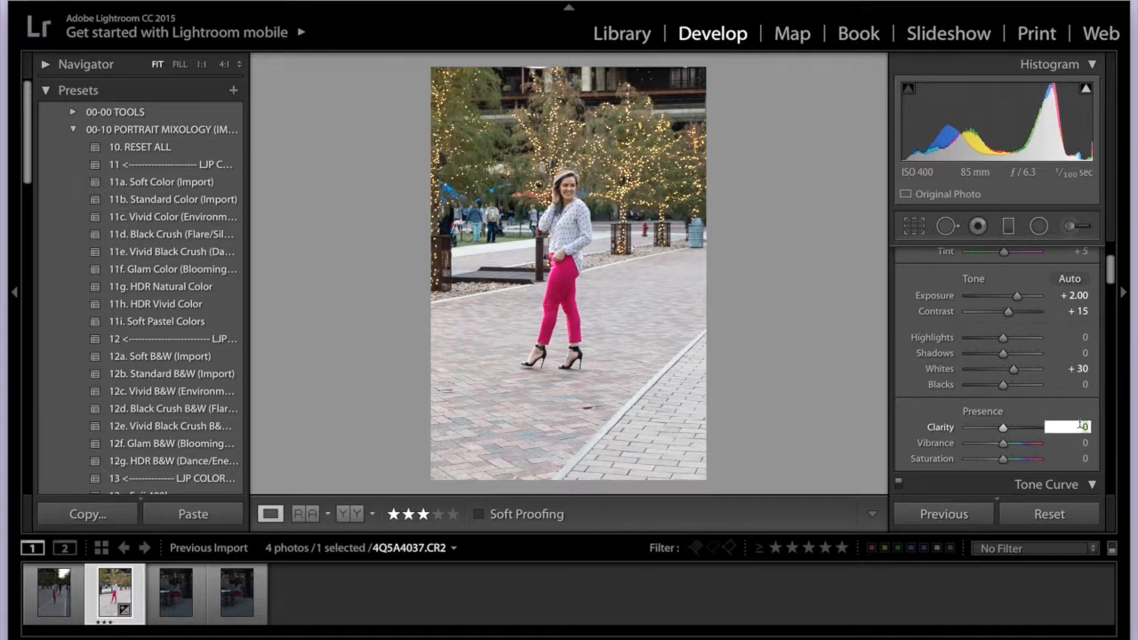
text(15)
key(Return)
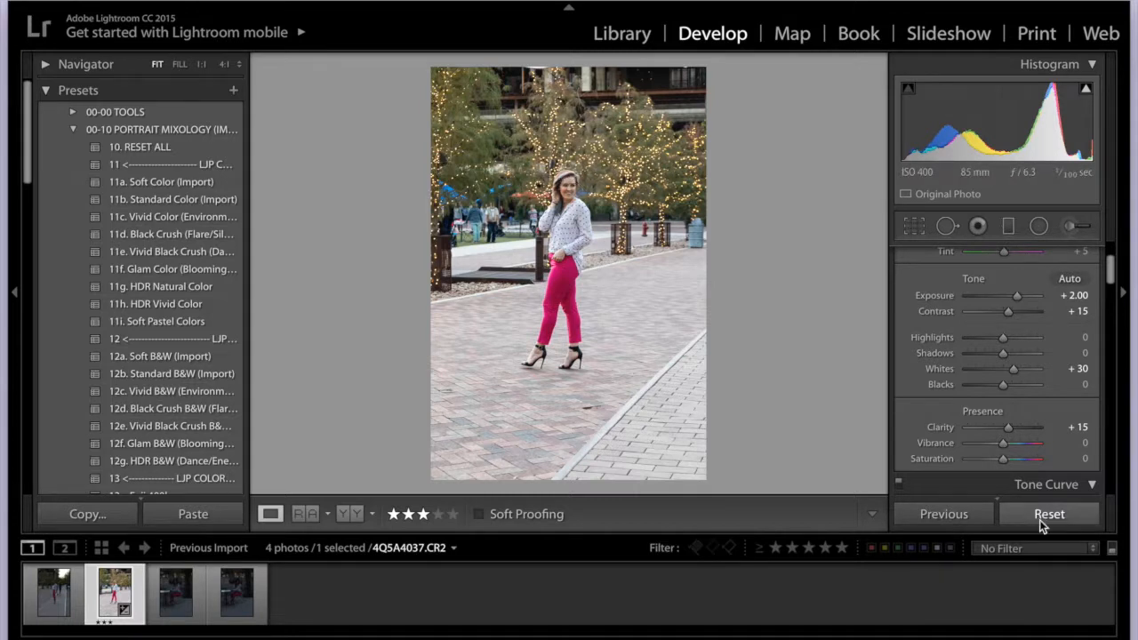
- Try lower Clarity values of +10 and +8 on the photo
click(1078, 426)
text(10)
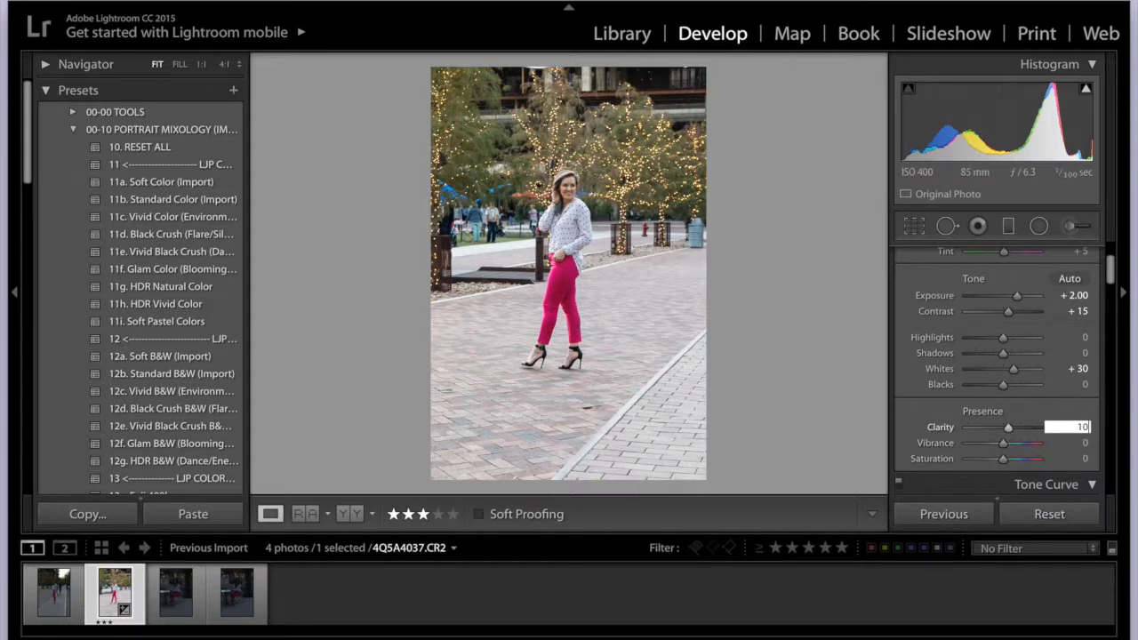
key(Return)
click(1078, 426)
text(8)
key(Return)
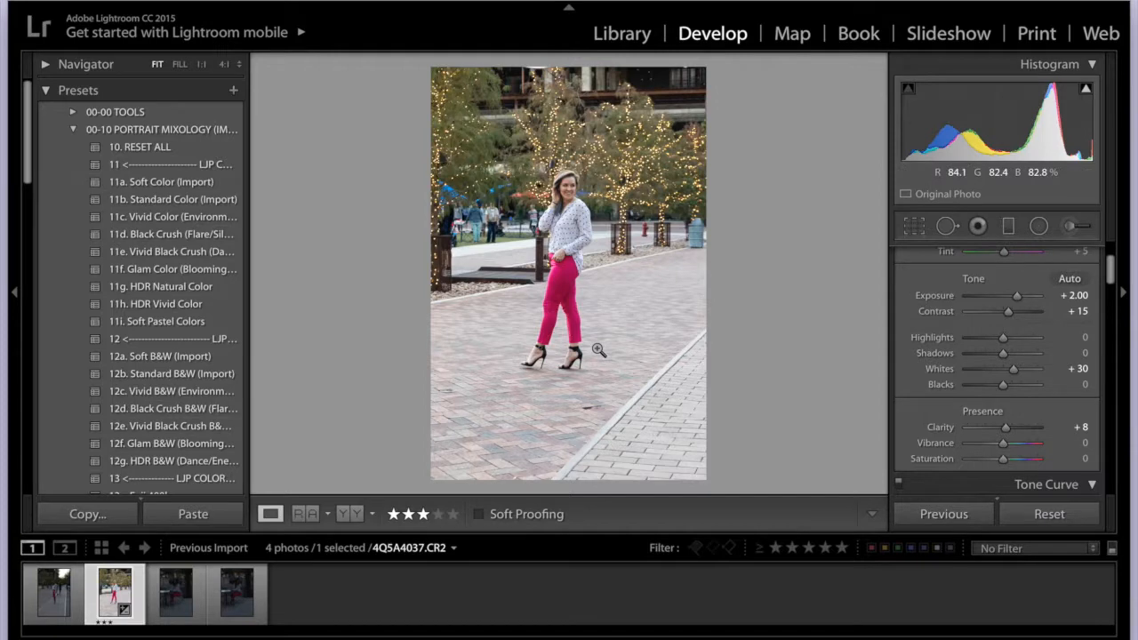
- Inspect the woman's lower legs and shoes at 1:1 with the Clarity raised to +25
click(574, 334)
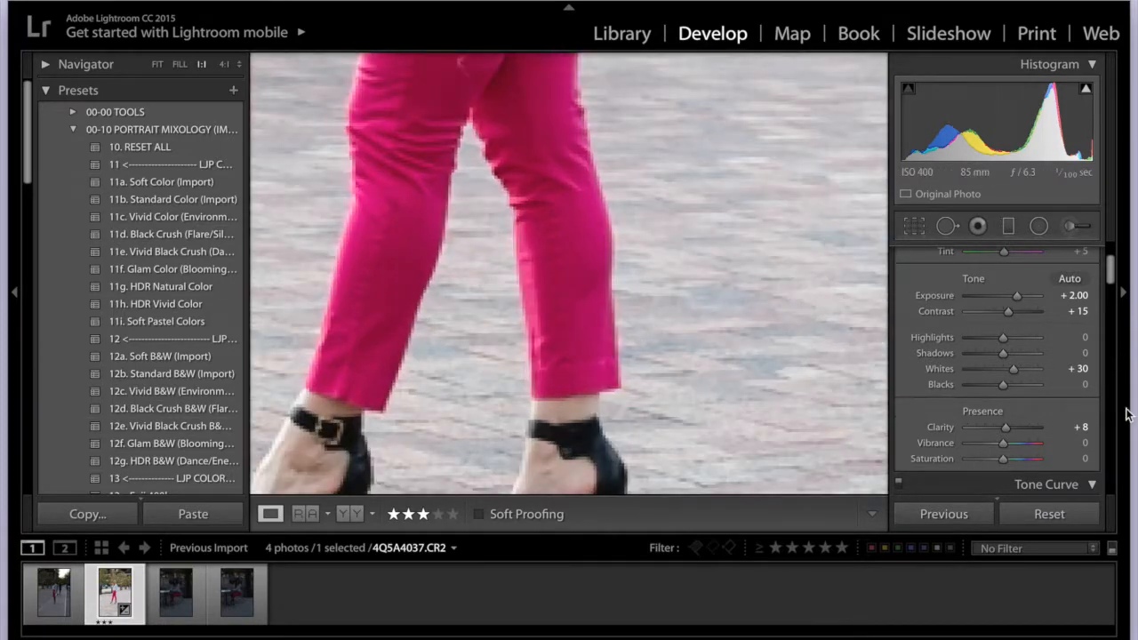
drag(797, 391, 774, 223)
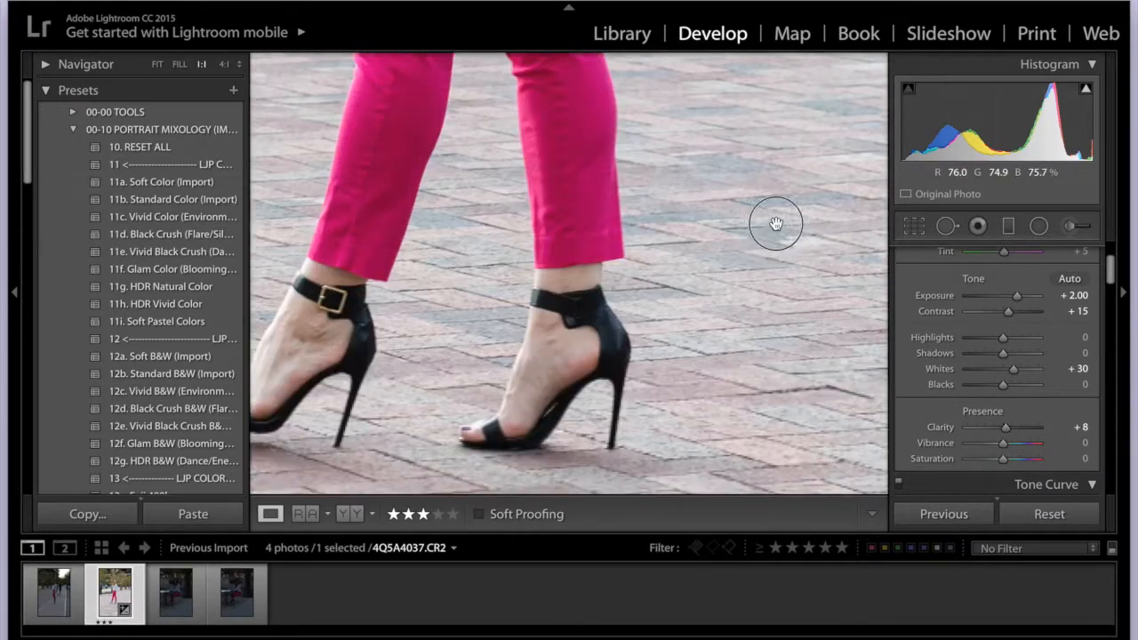
click(1083, 427)
text(25)
key(Return)
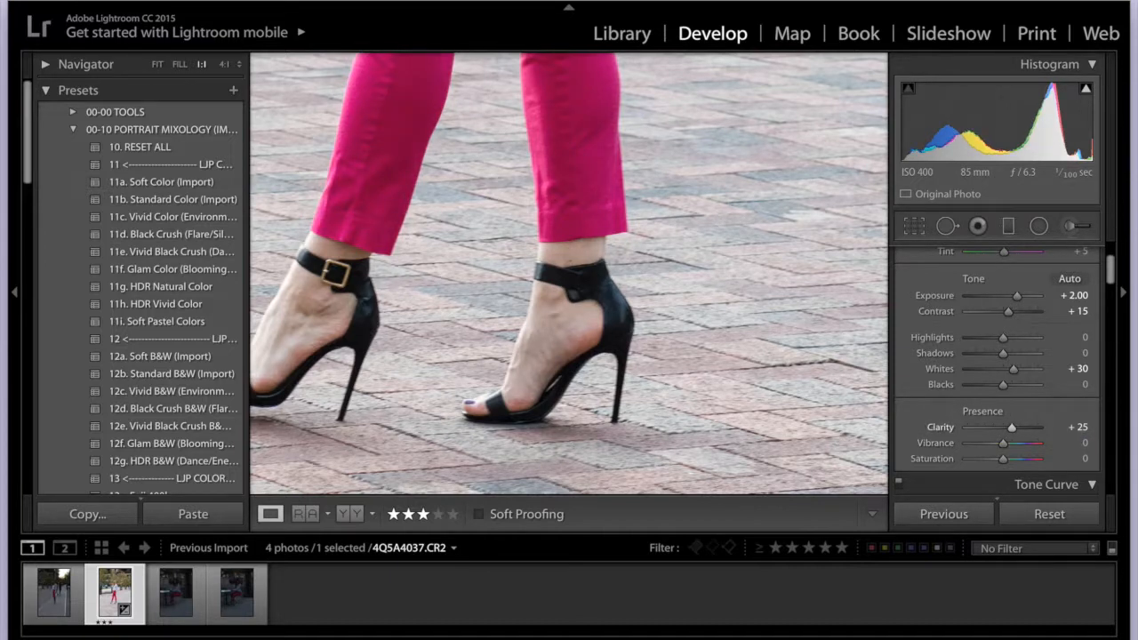
- Try a Clarity of +30 on the woman's lower legs and shoes
click(1077, 426)
text(30)
key(Return)
click(1078, 428)
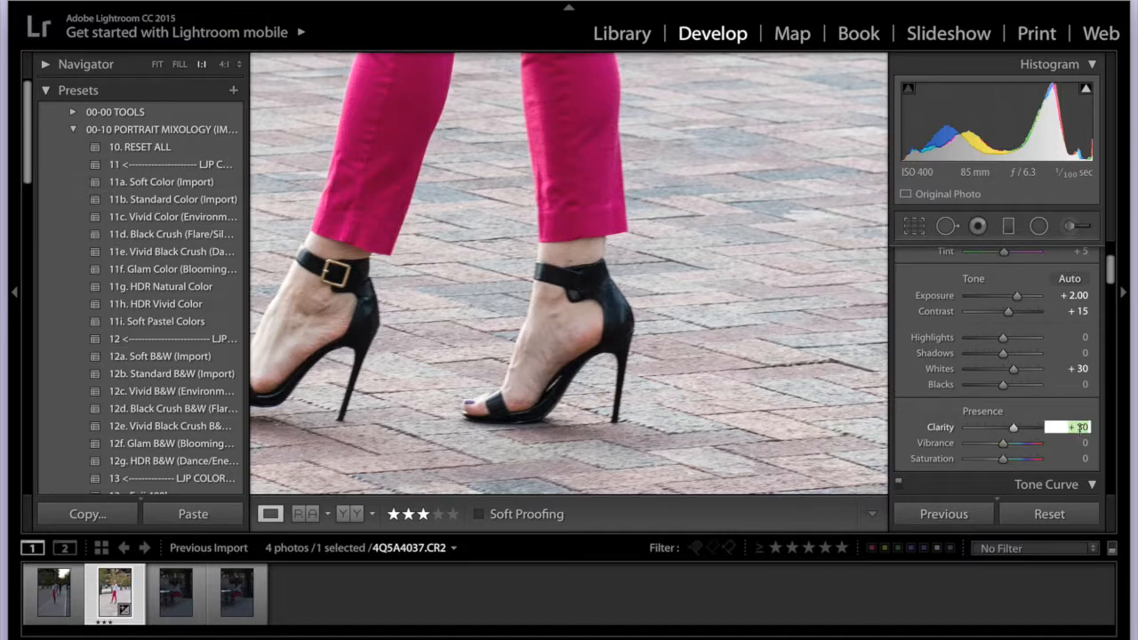
- Review the Sharpening settings in the Detail section
scroll(1044, 372, down, 10)
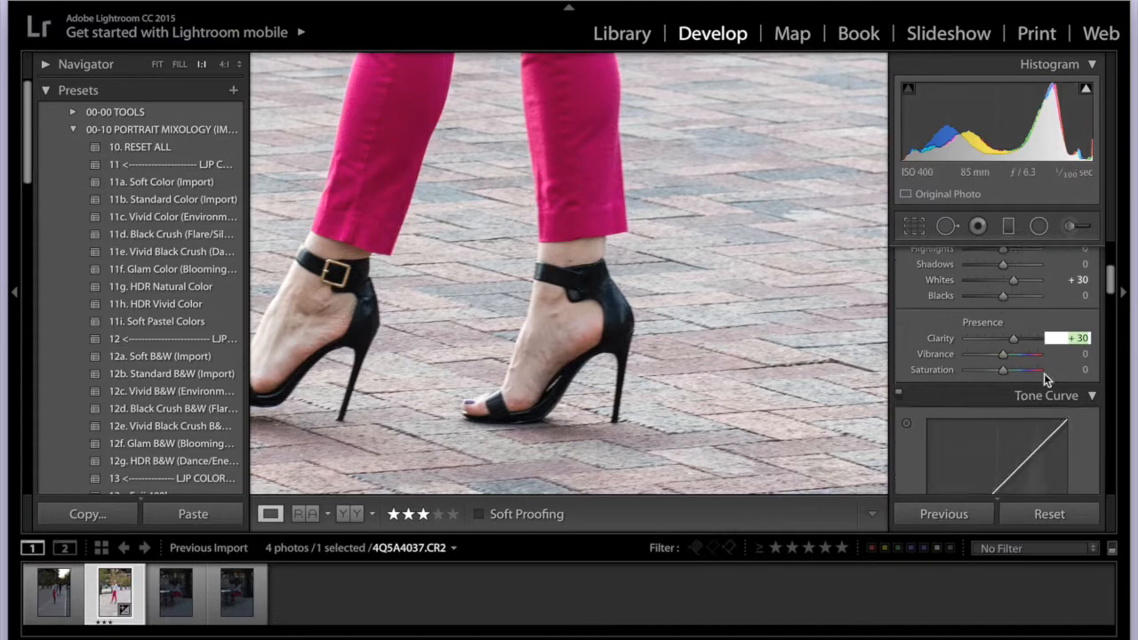
scroll(1043, 374, down, 8)
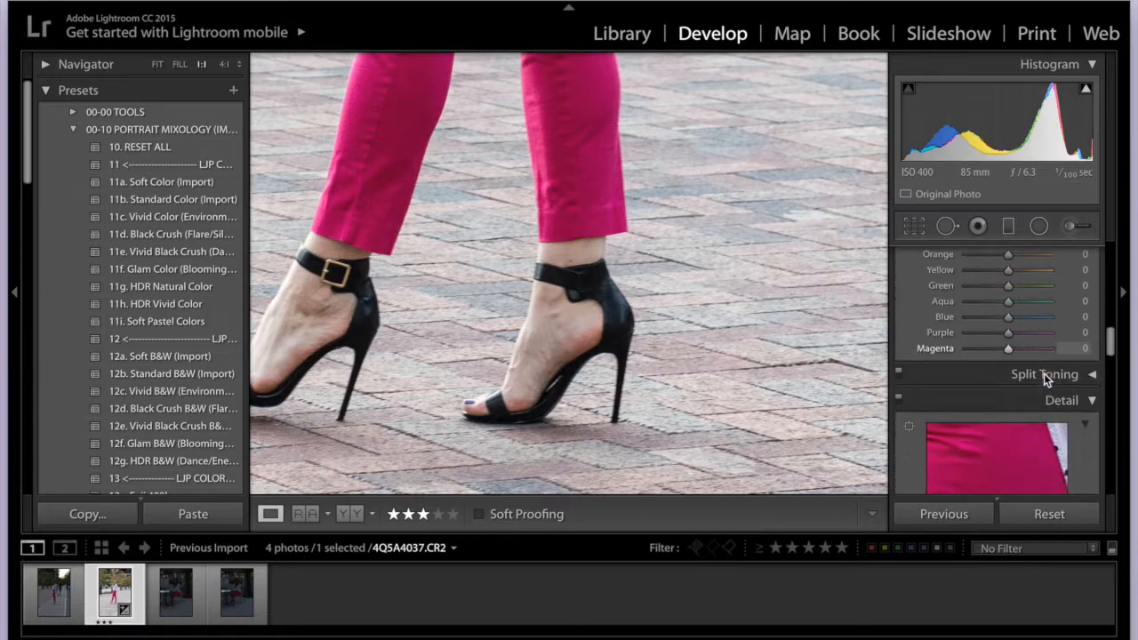
scroll(1044, 369, up, 3)
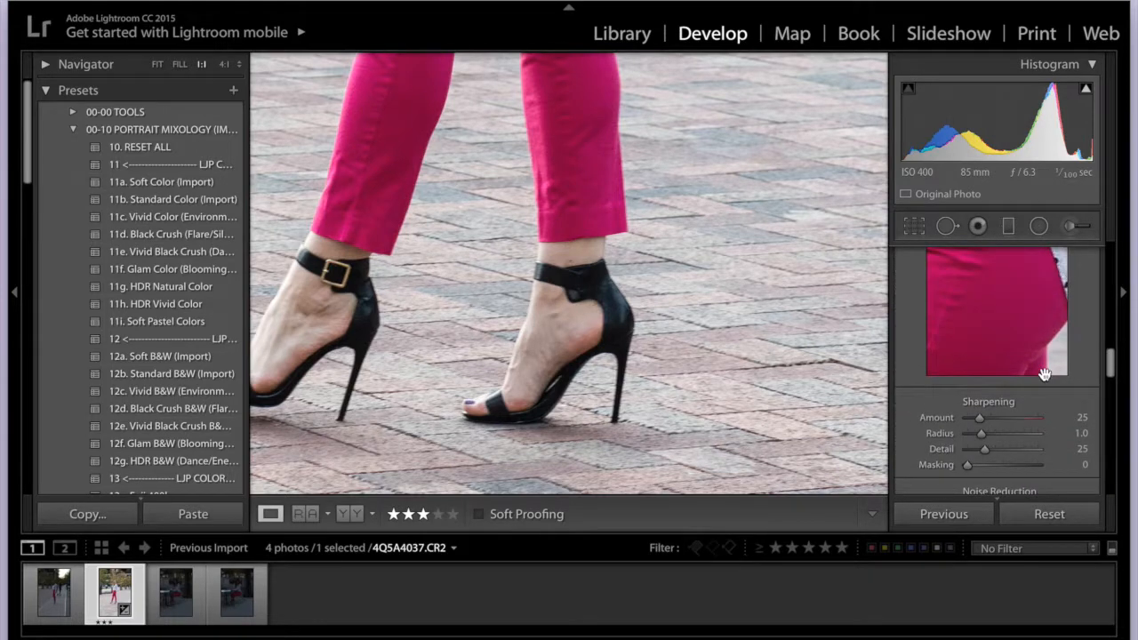
scroll(1019, 450, down, 2)
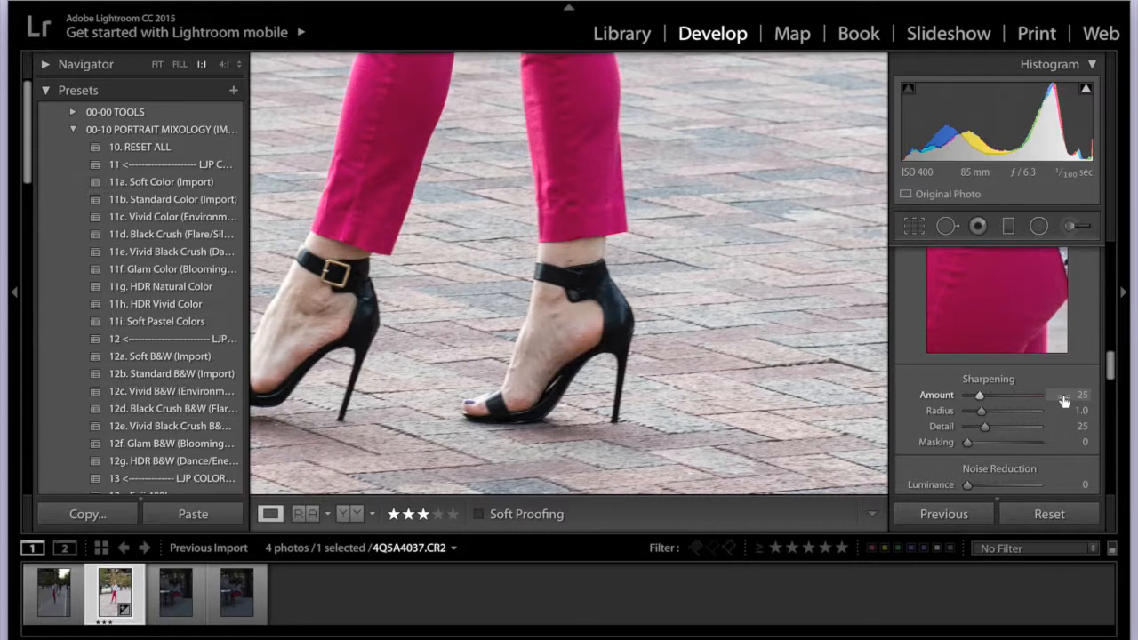
scroll(918, 380, up, 15)
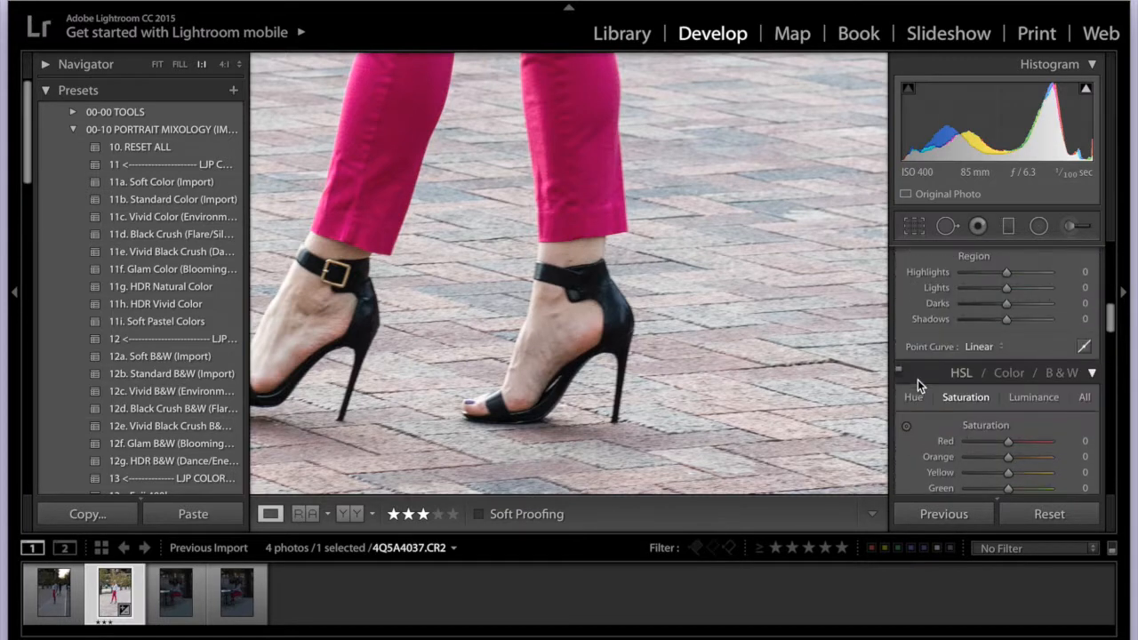
- Lower the Clarity to +15, compare it with +50 on the legs and shoes, and restore it to +15
scroll(918, 379, up, 8)
click(1078, 387)
text(15)
key(Return)
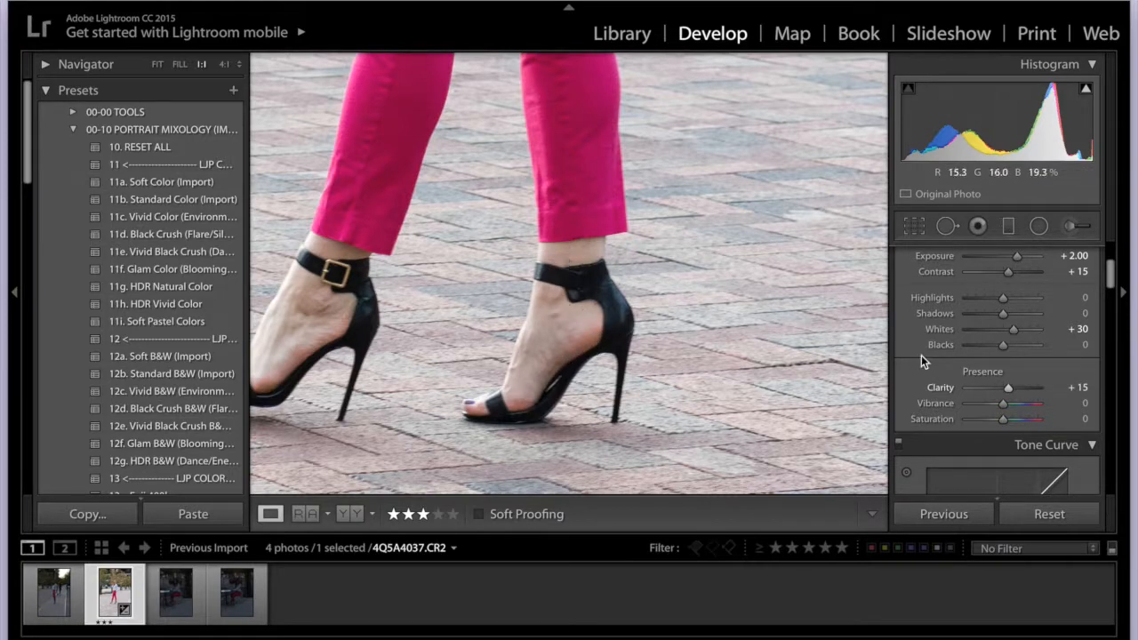
click(1071, 387)
text(50)
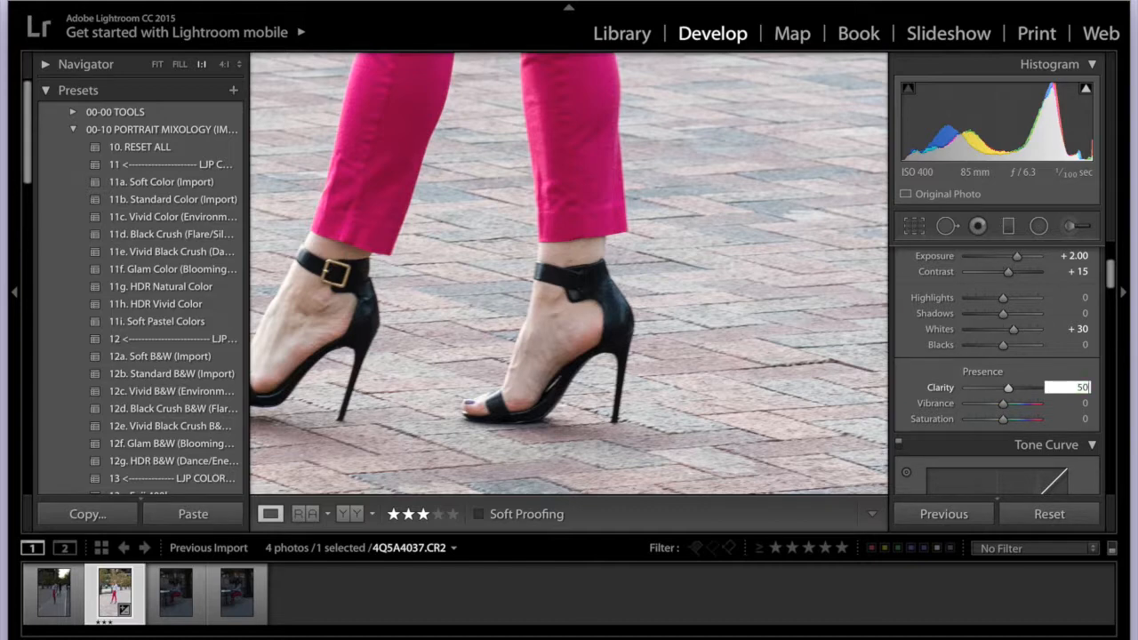
key(Return)
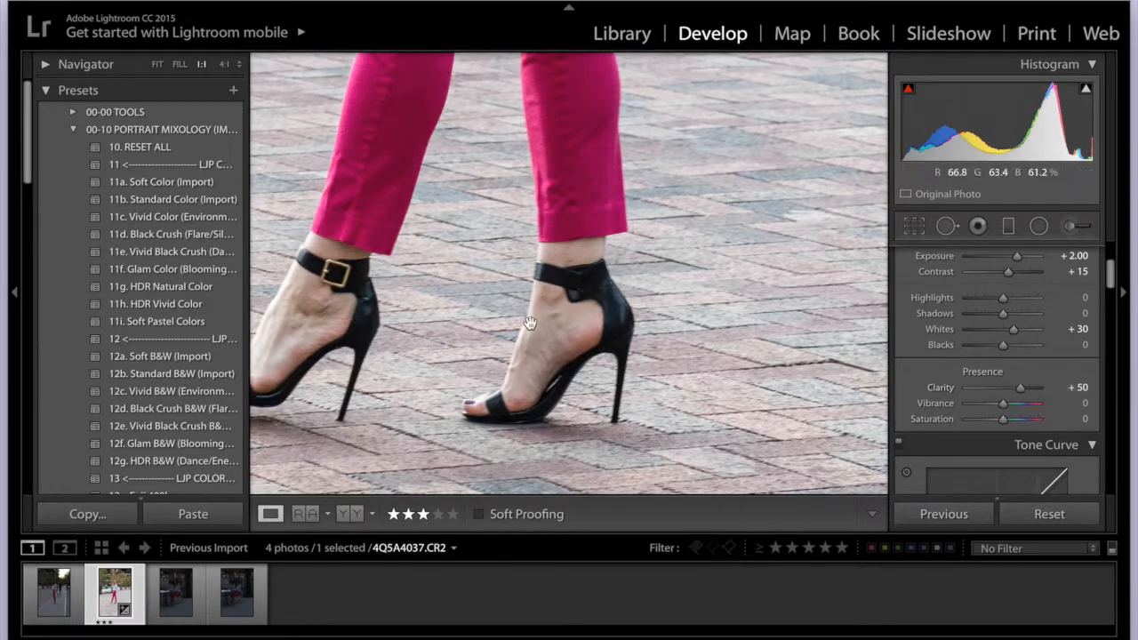
click(1078, 387)
text(15)
key(Return)
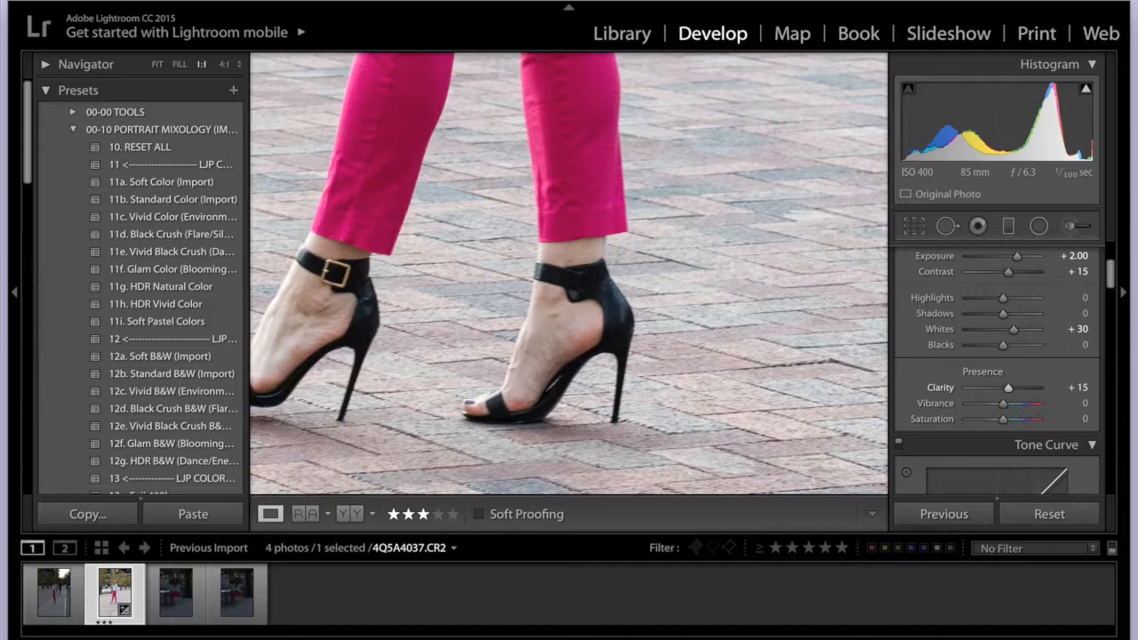
- Set the Clarity to +8
click(1081, 388)
text(8)
key(Return)
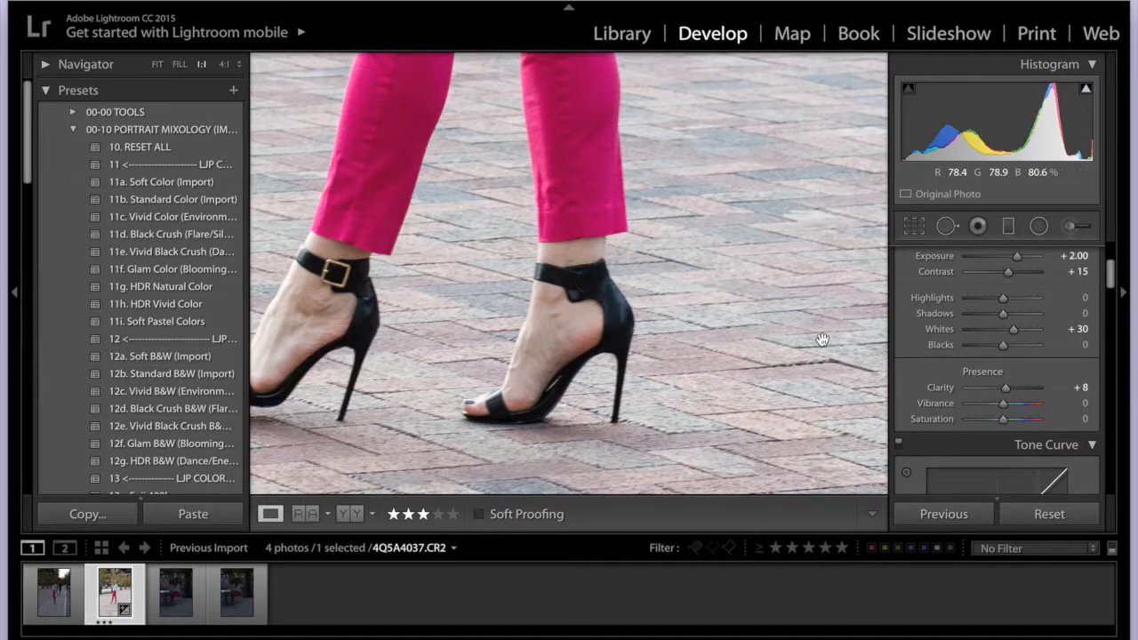
- Inspect the photo at 1:1 from the shoes up through the tree lights and the woman's face
drag(640, 282, 770, 287)
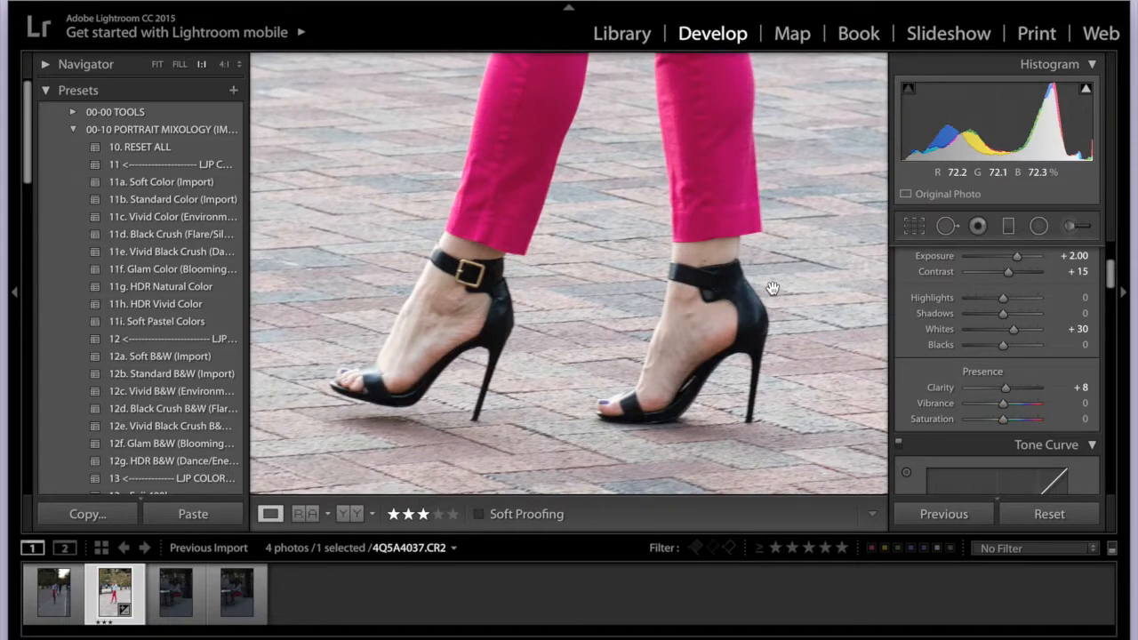
scroll(711, 271, up, 10)
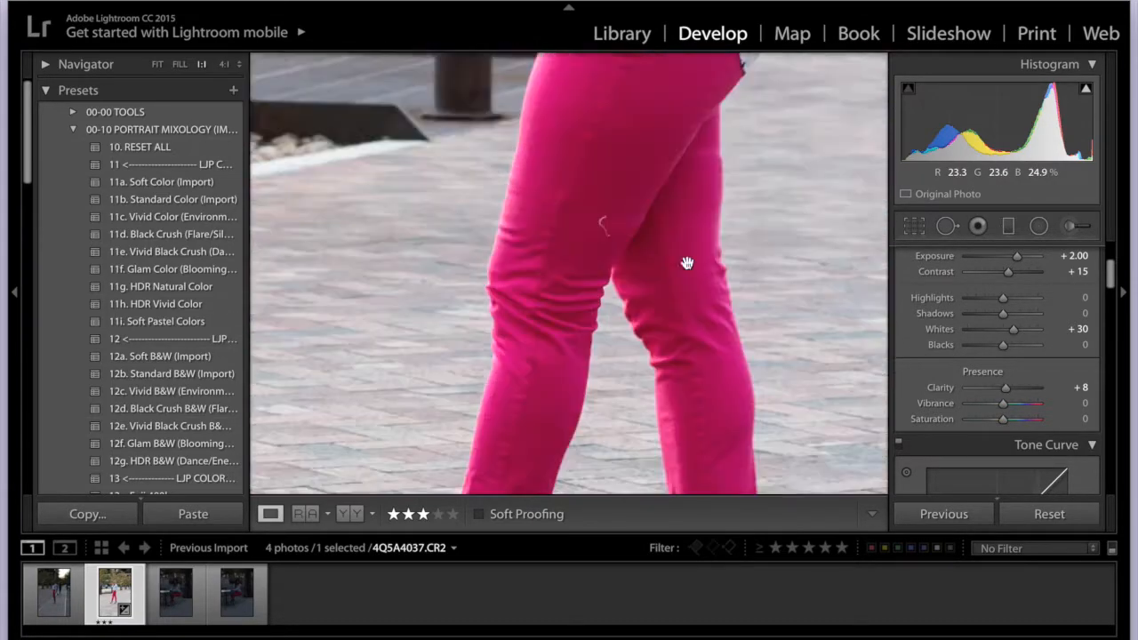
scroll(610, 114, up, 15)
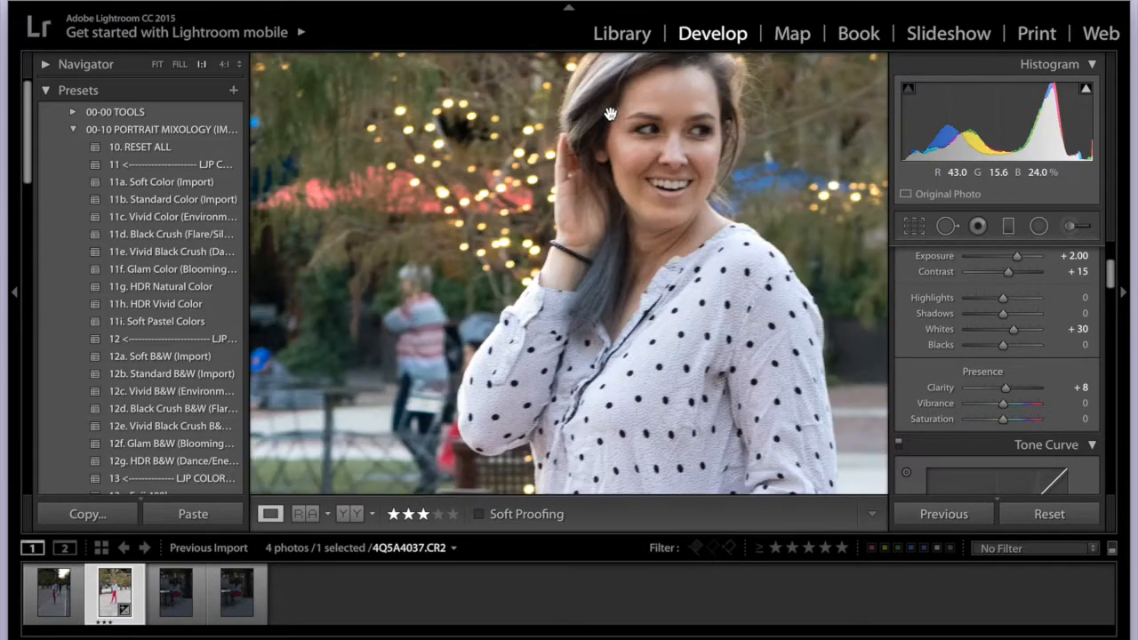
scroll(610, 114, up, 8)
scroll(610, 114, up, 12)
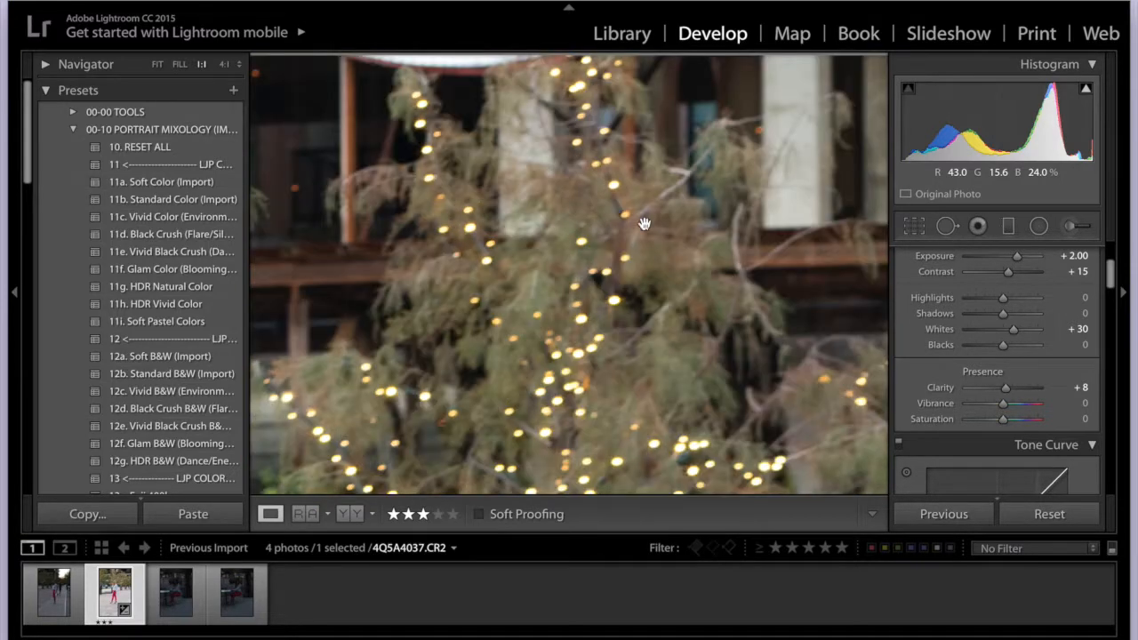
scroll(665, 270, down, 15)
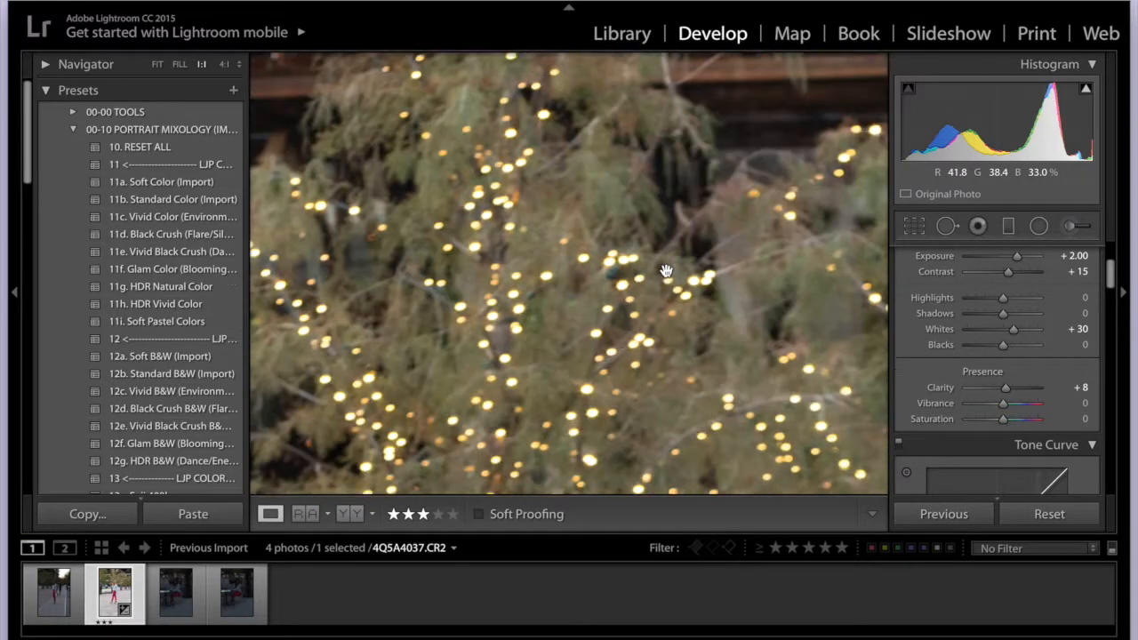
scroll(666, 270, down, 4)
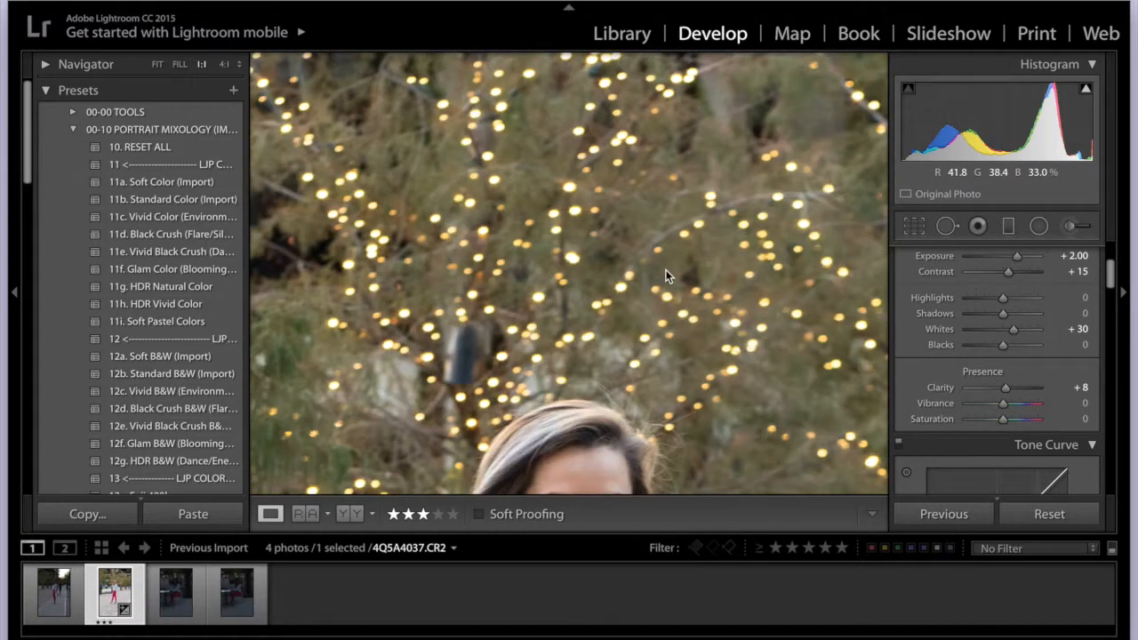
scroll(665, 270, down, 8)
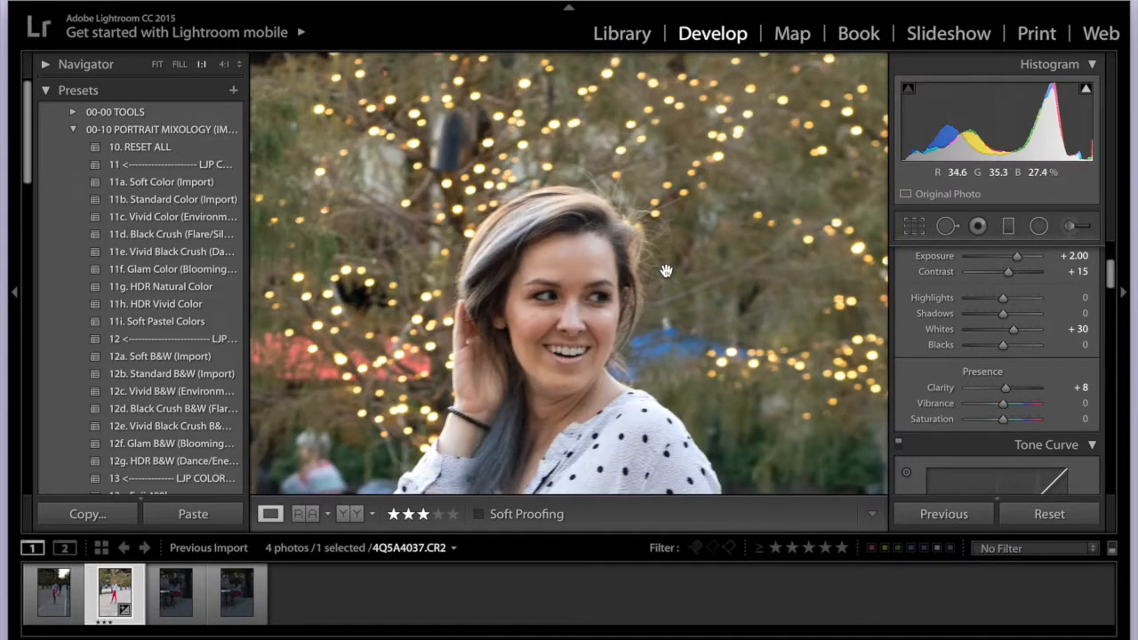
- Try Clarity values of +25, +40 and +60 on the woman's face and restore it to +8
click(1078, 387)
text(25)
key(Return)
click(1078, 388)
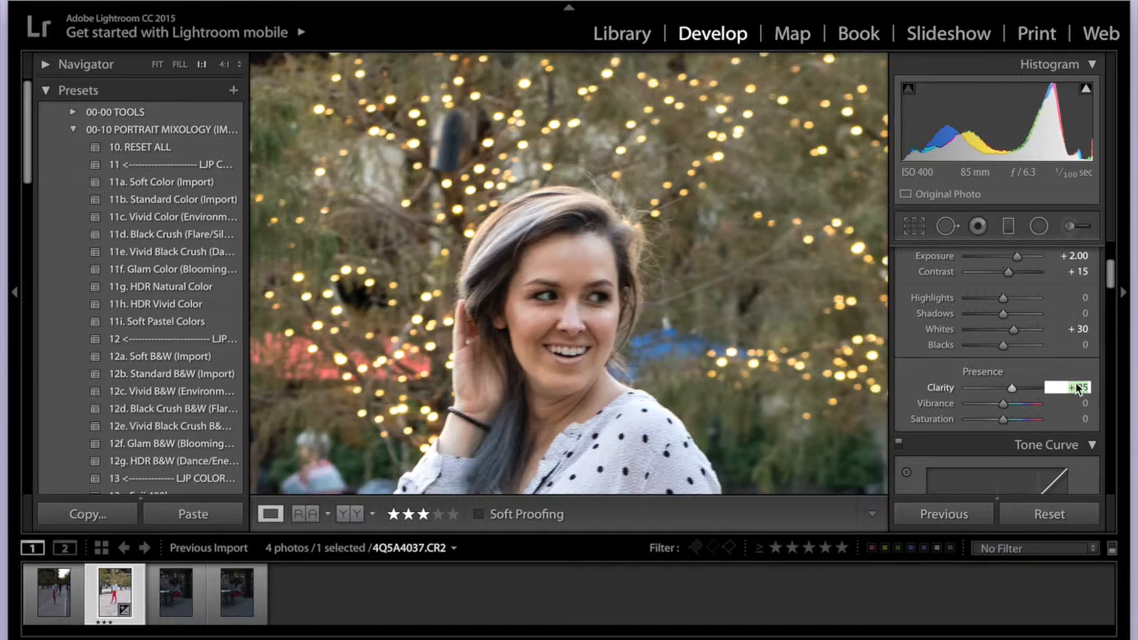
text(40)
key(Return)
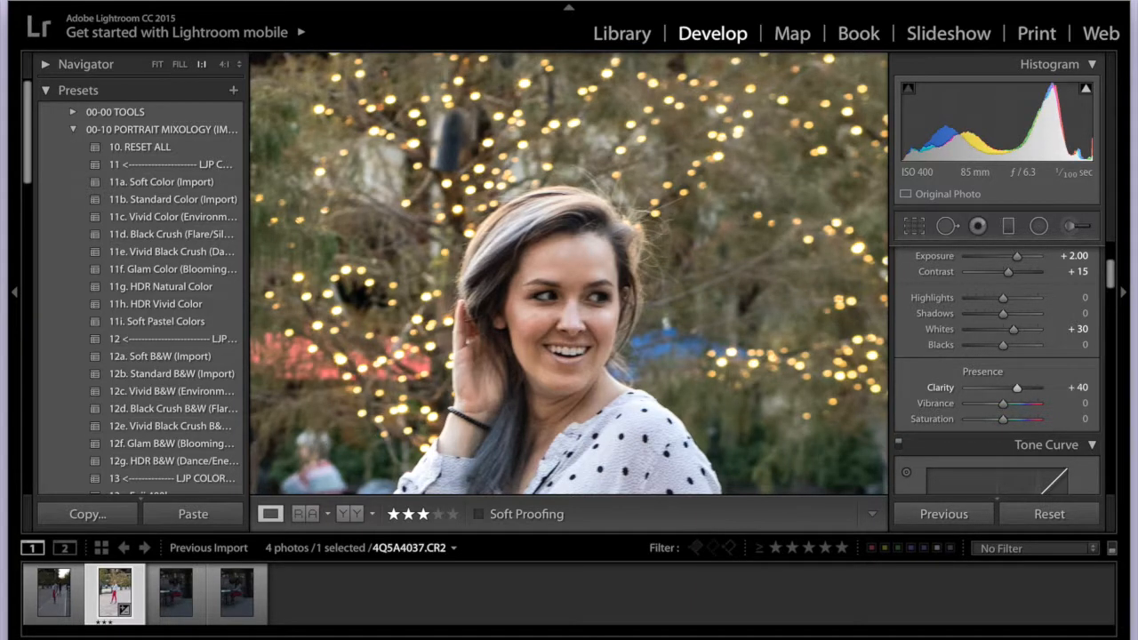
text(60)
key(Return)
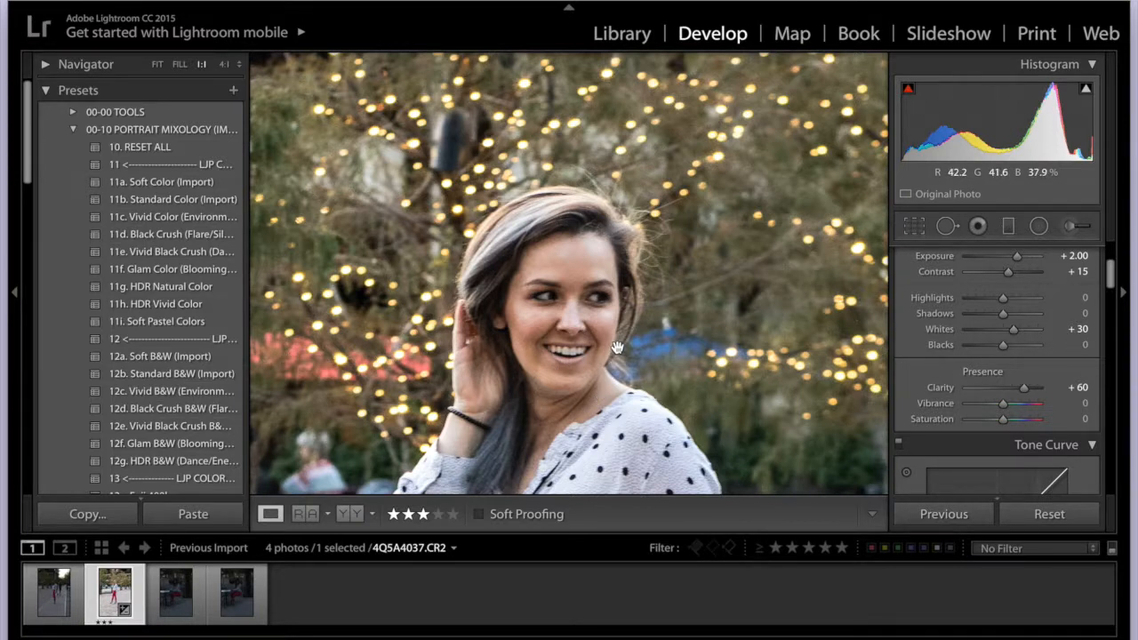
click(1081, 389)
text(8)
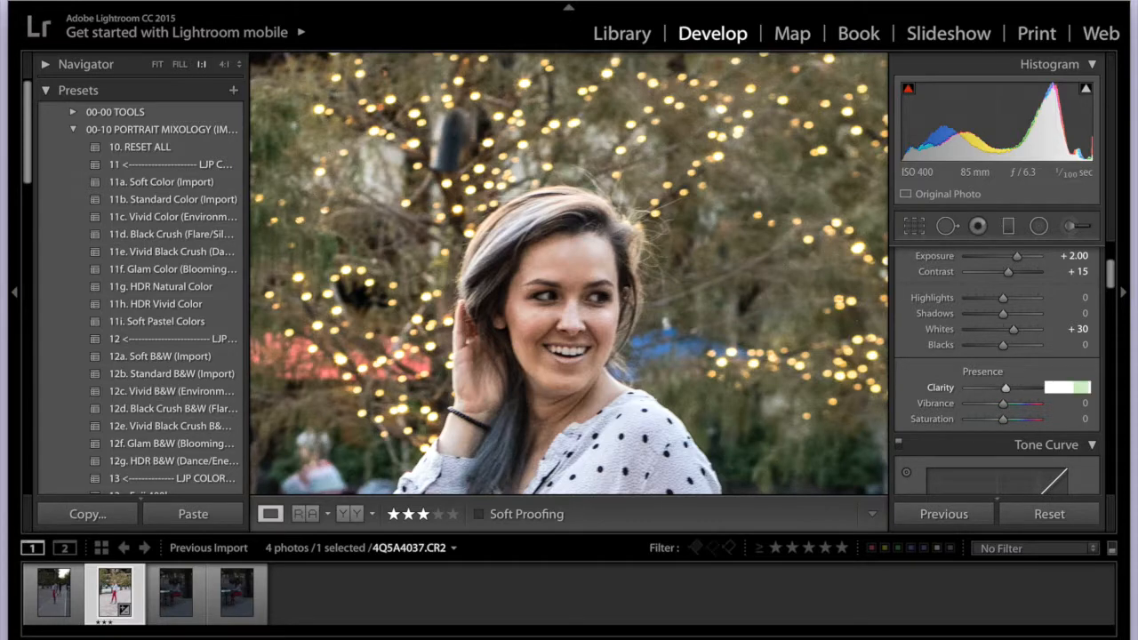
key(Return)
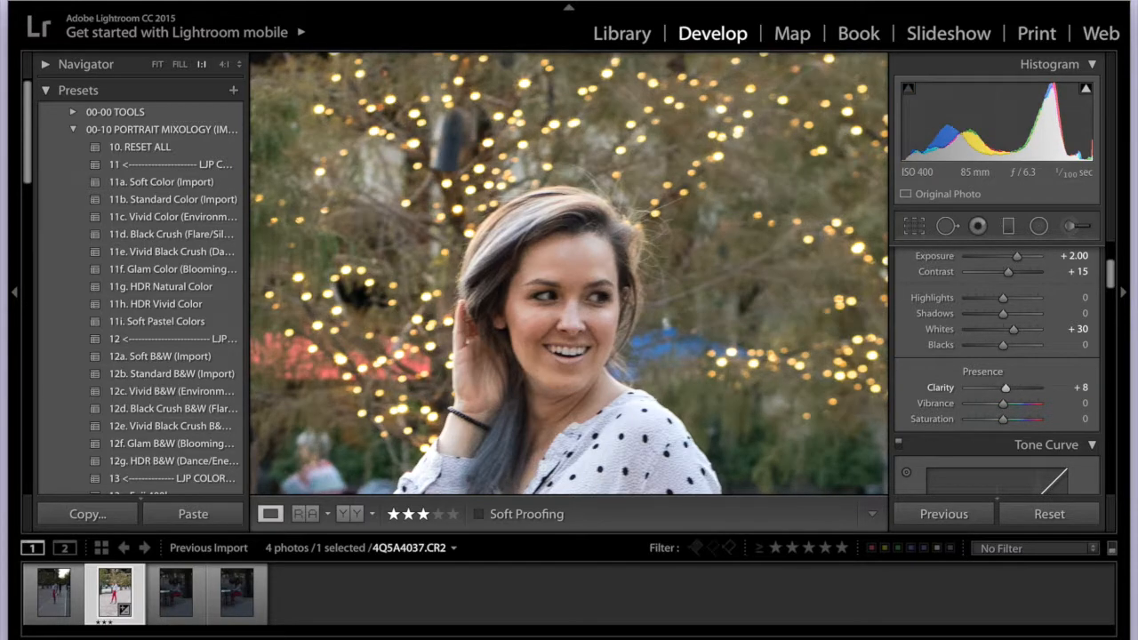
- With the whole photo fitted in view, try Sharpening amounts of 73, 126, 14 and 28, and return the amount to 25
click(830, 364)
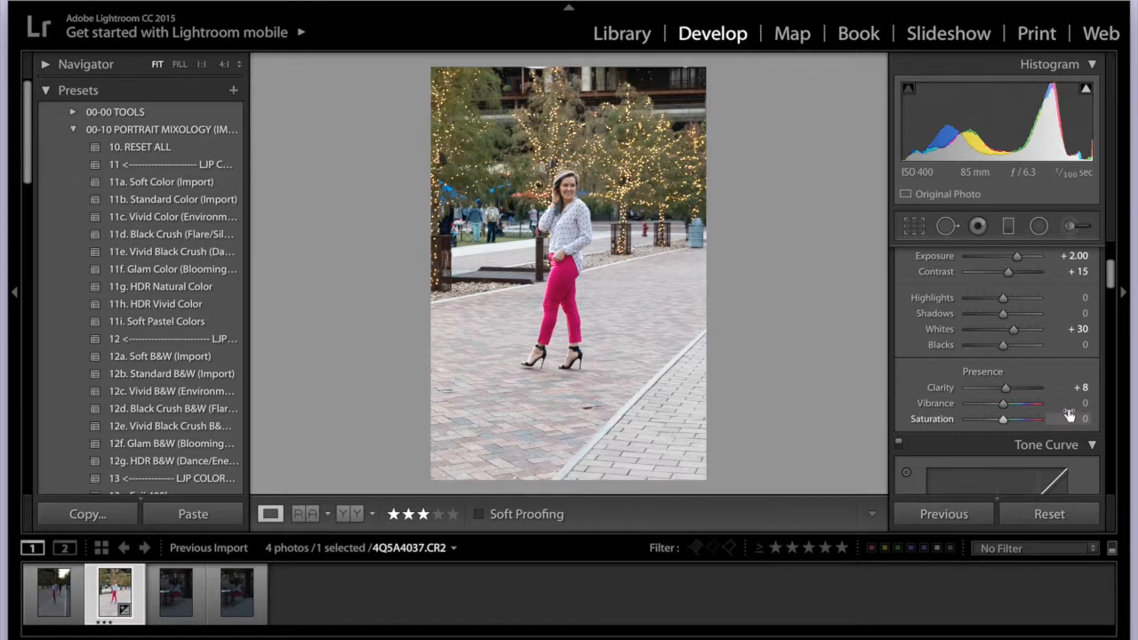
scroll(1057, 427, down, 15)
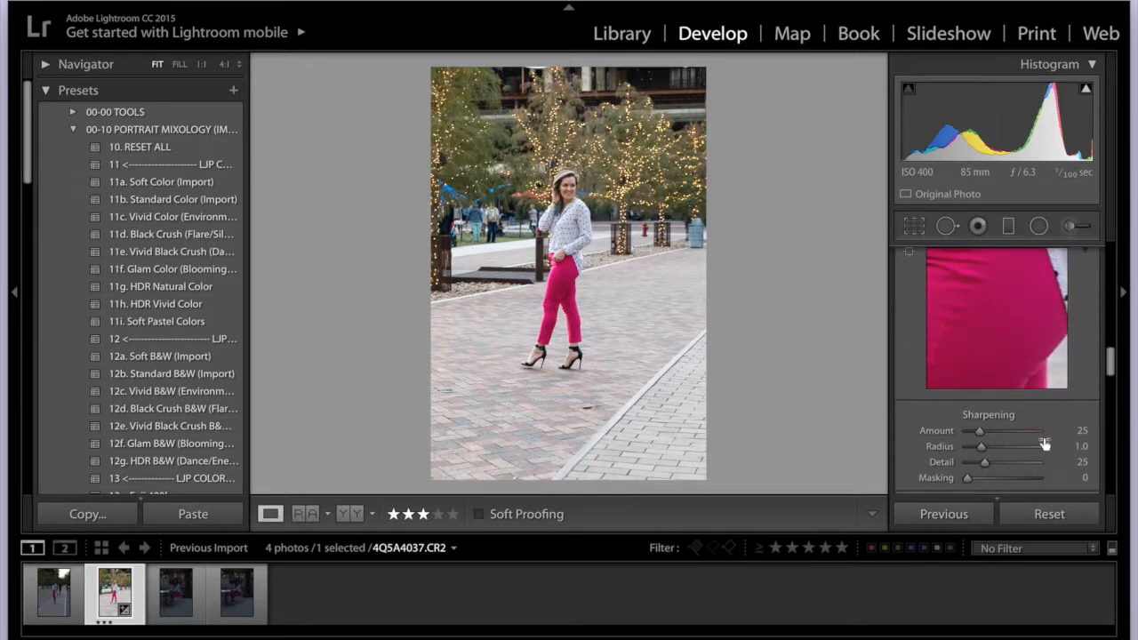
scroll(1043, 441, down, 2)
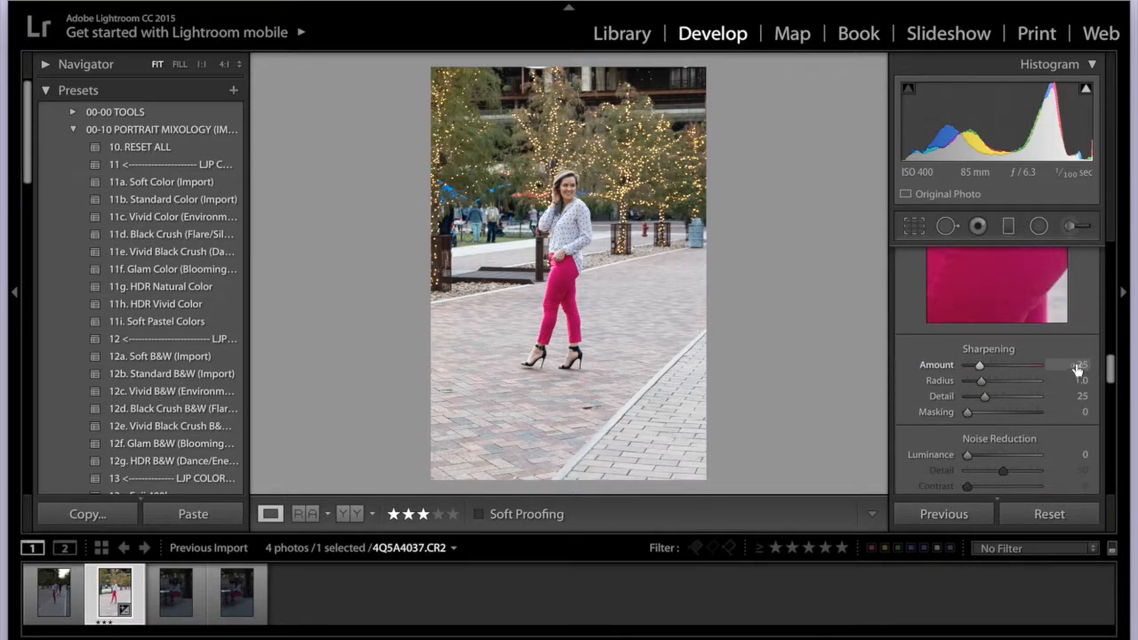
scroll(1068, 347, up, 2)
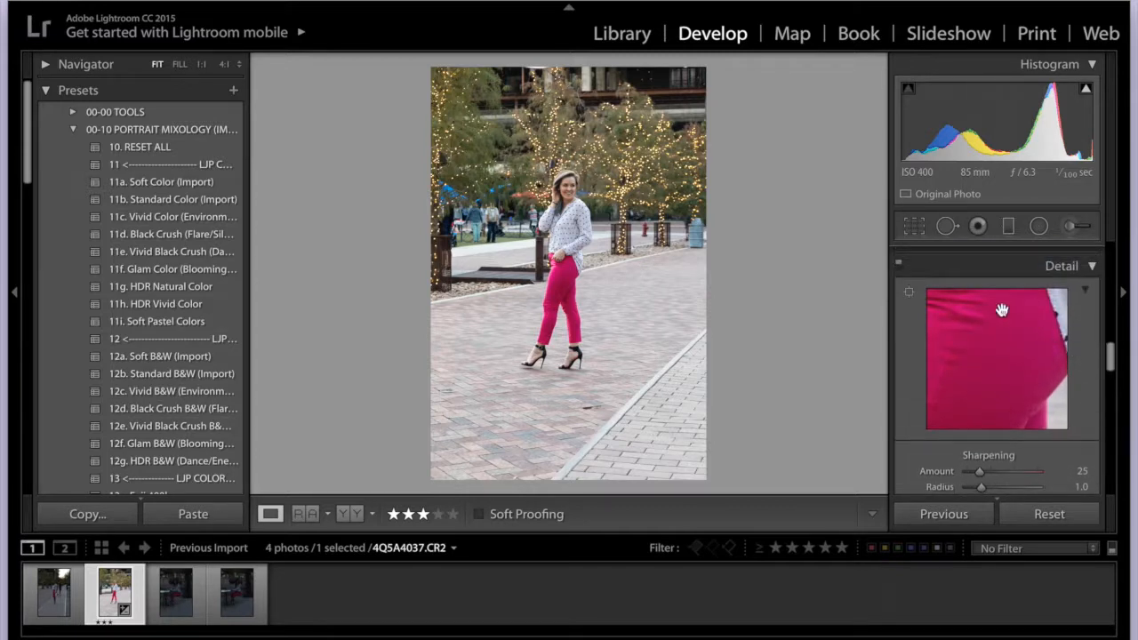
scroll(1062, 364, down, 1)
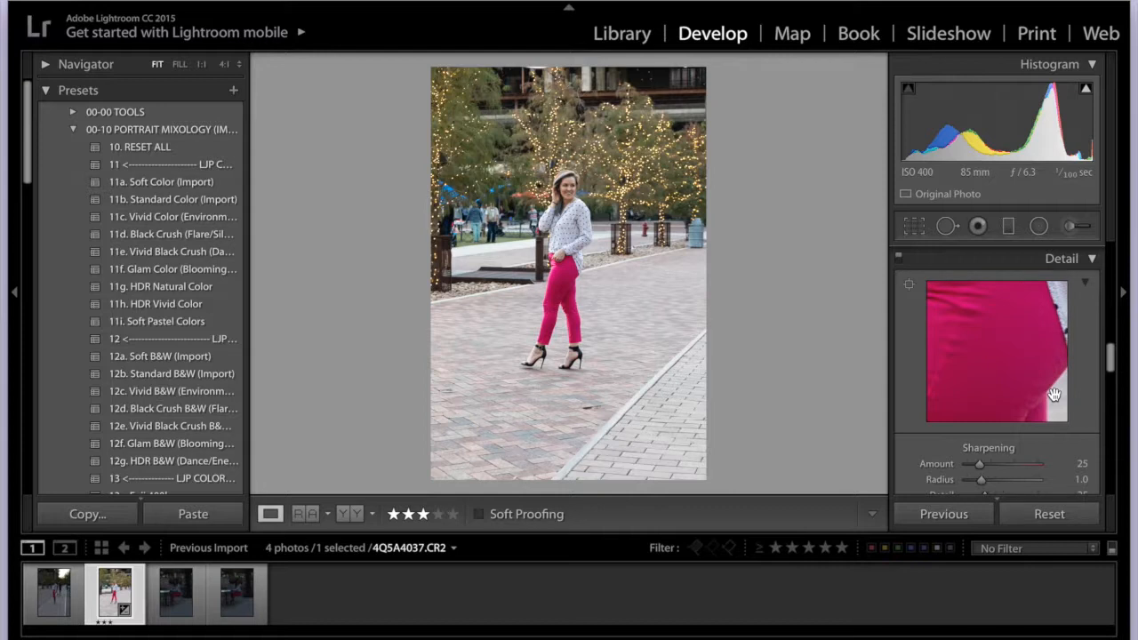
drag(1018, 460, 1000, 466)
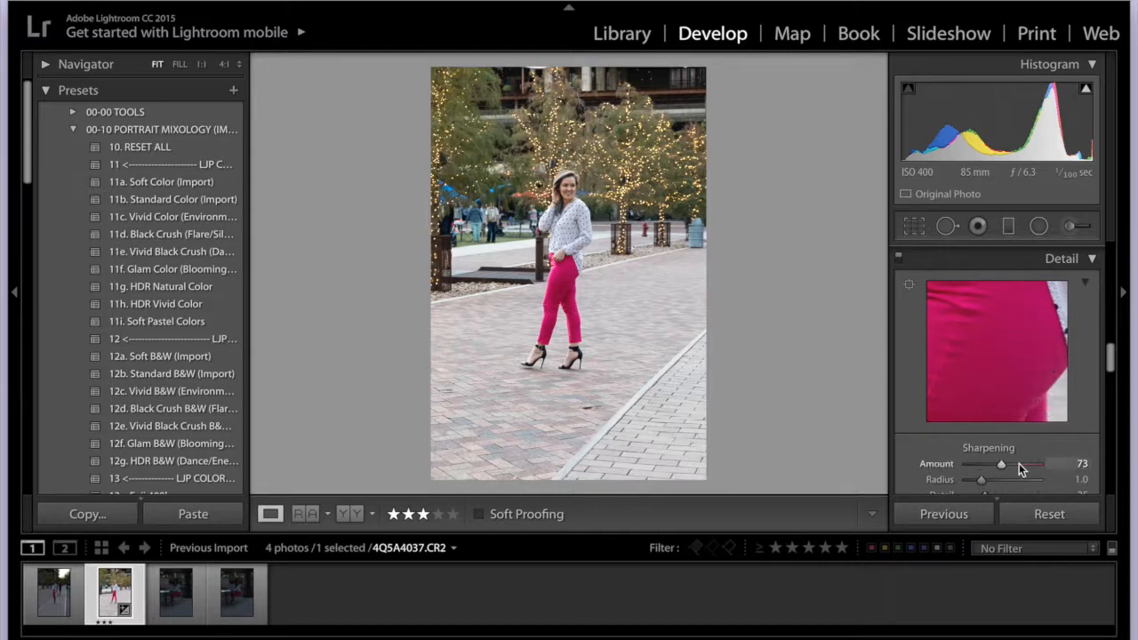
drag(1020, 468, 1027, 470)
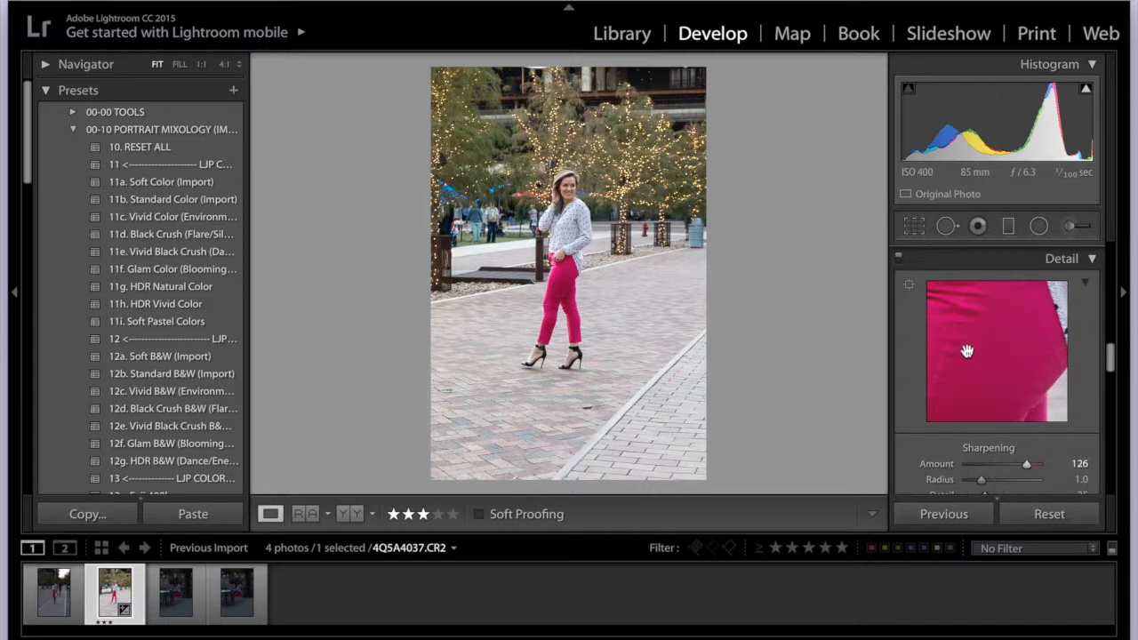
click(973, 464)
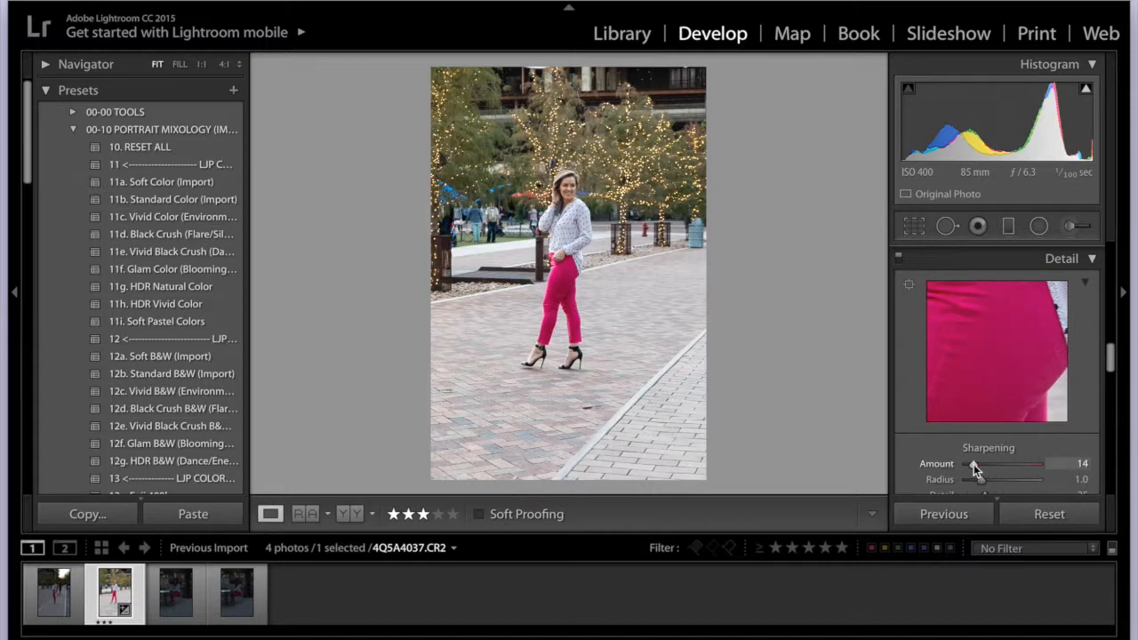
drag(974, 468, 981, 471)
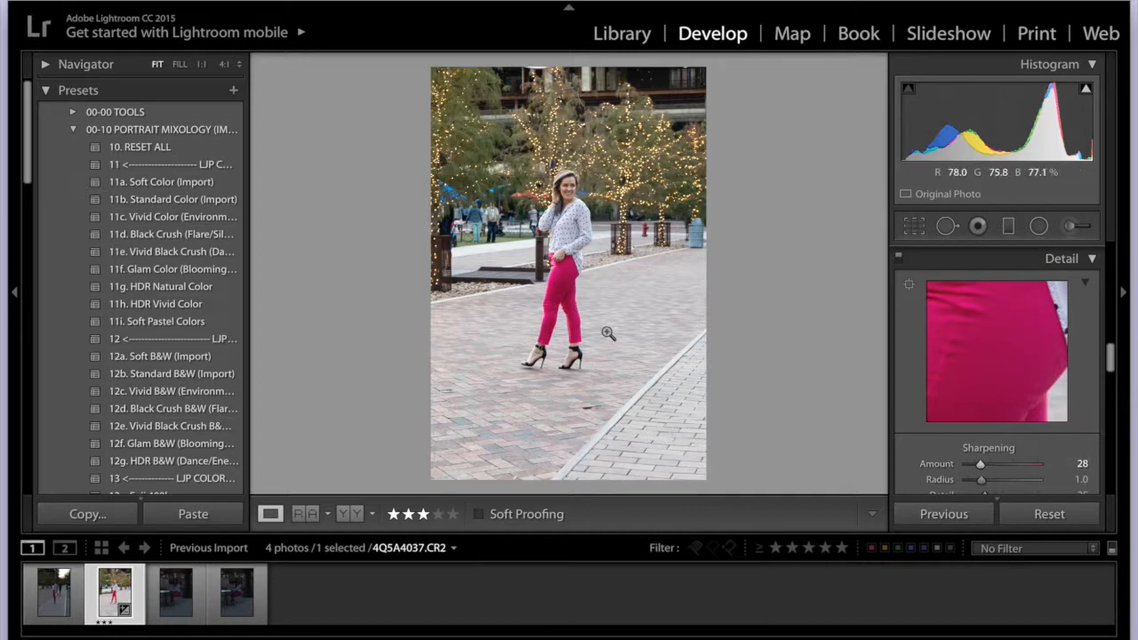
click(1082, 465)
text(25)
key(Return)
- Set the Sharpening Amount to 18
click(1081, 464)
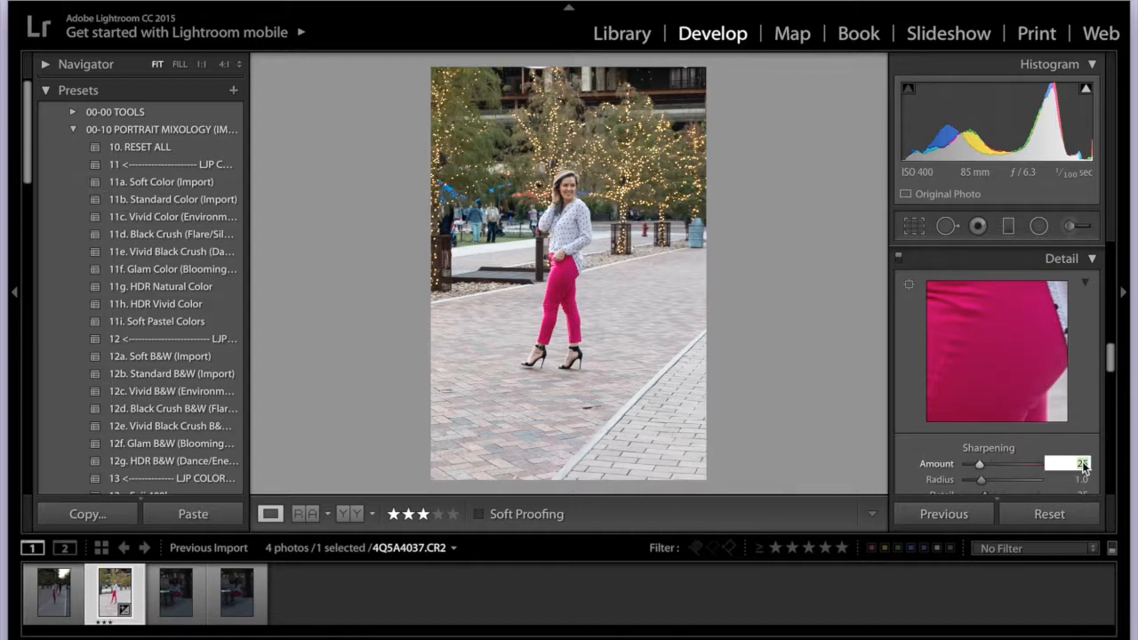
text(18)
key(Return)
scroll(1058, 406, down, 1)
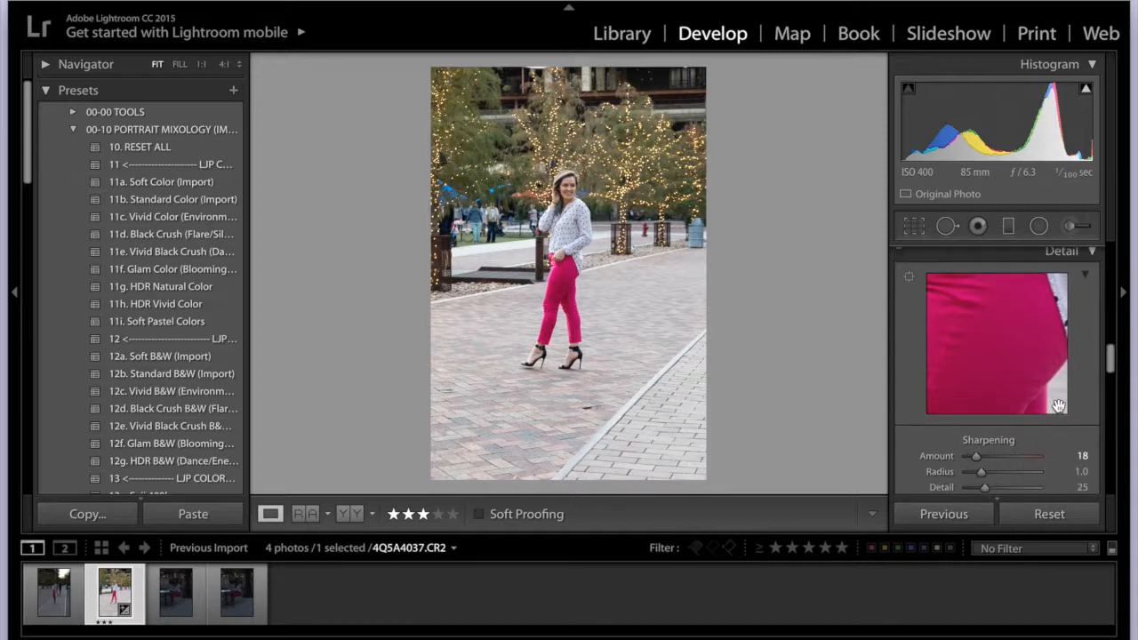
scroll(980, 387, up, 15)
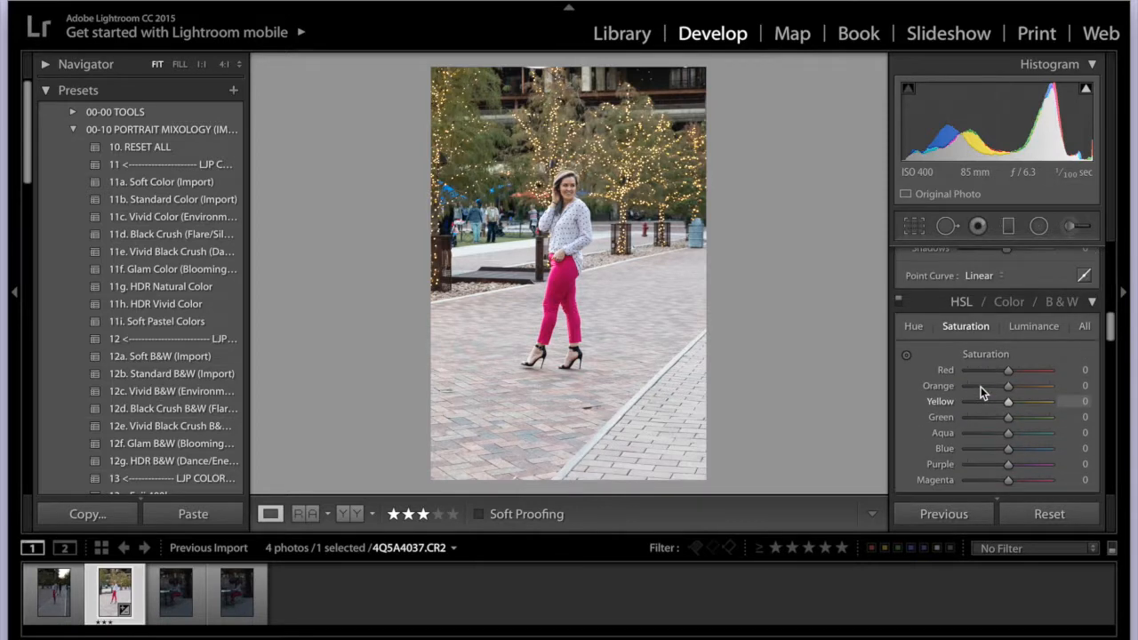
- Try a Saturation of +30 on the photo and lower it to -3
scroll(980, 388, down, 1)
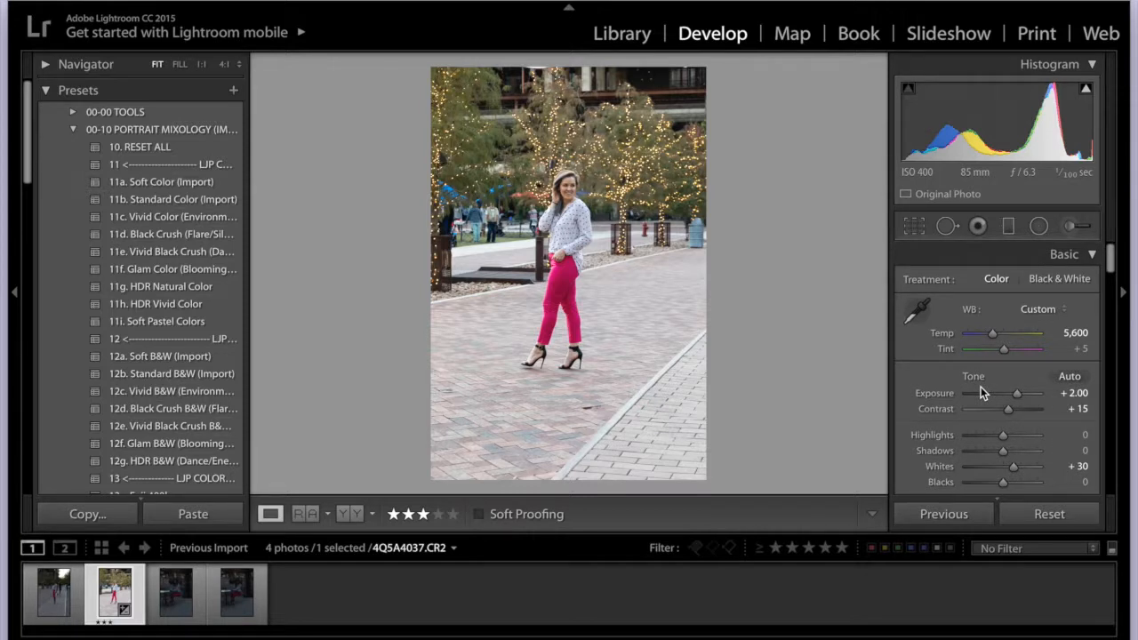
scroll(981, 388, down, 7)
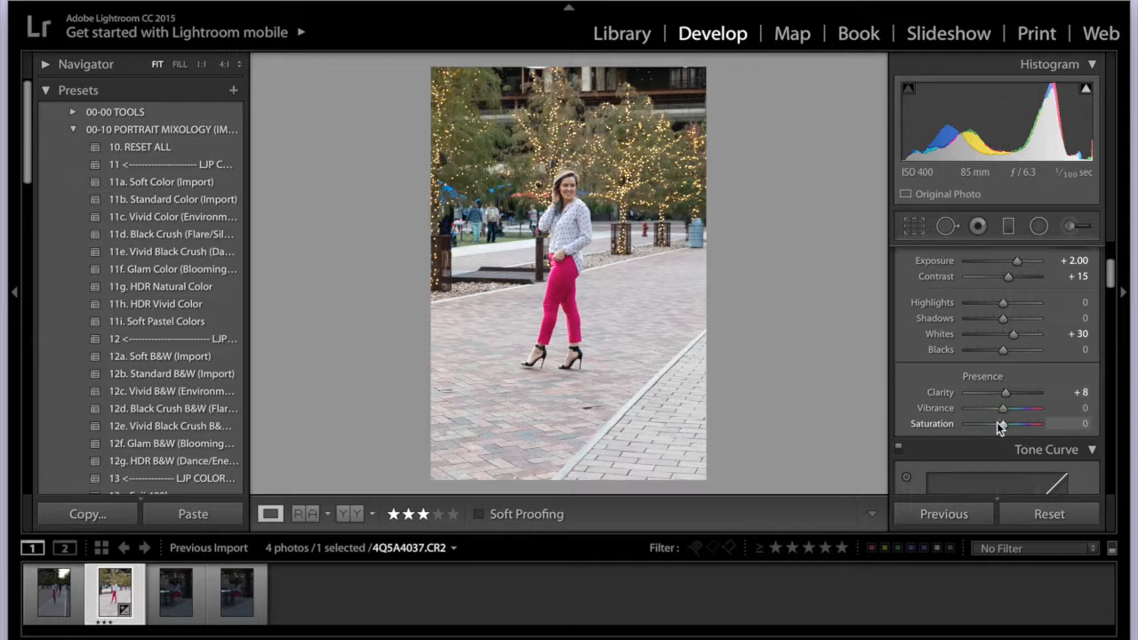
drag(999, 421, 996, 422)
click(1062, 423)
text(30)
key(Return)
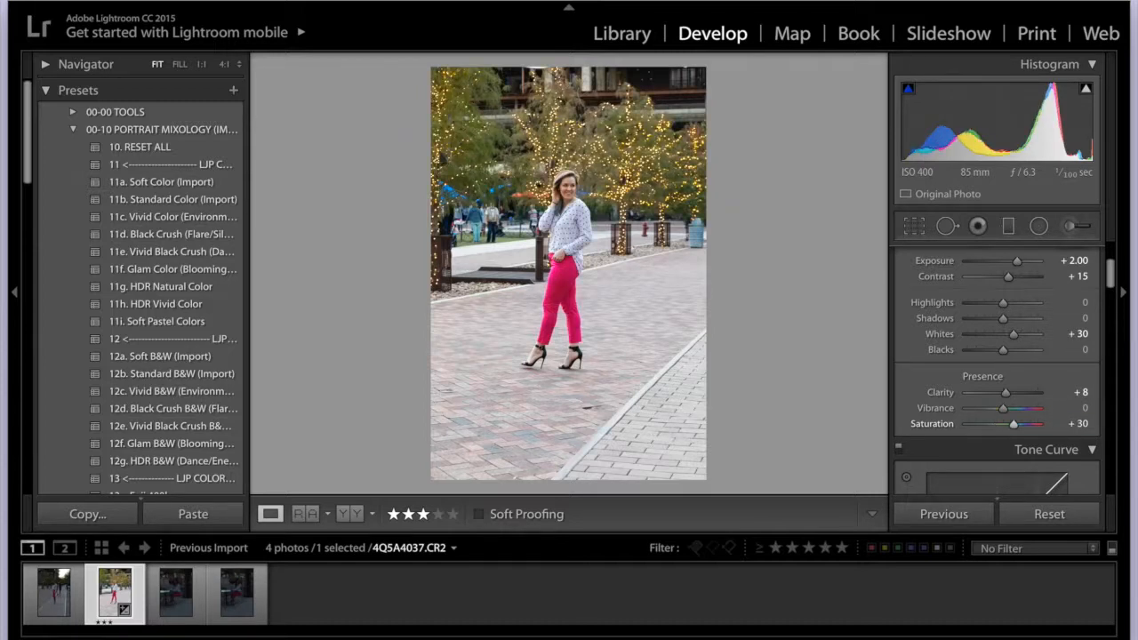
click(1001, 425)
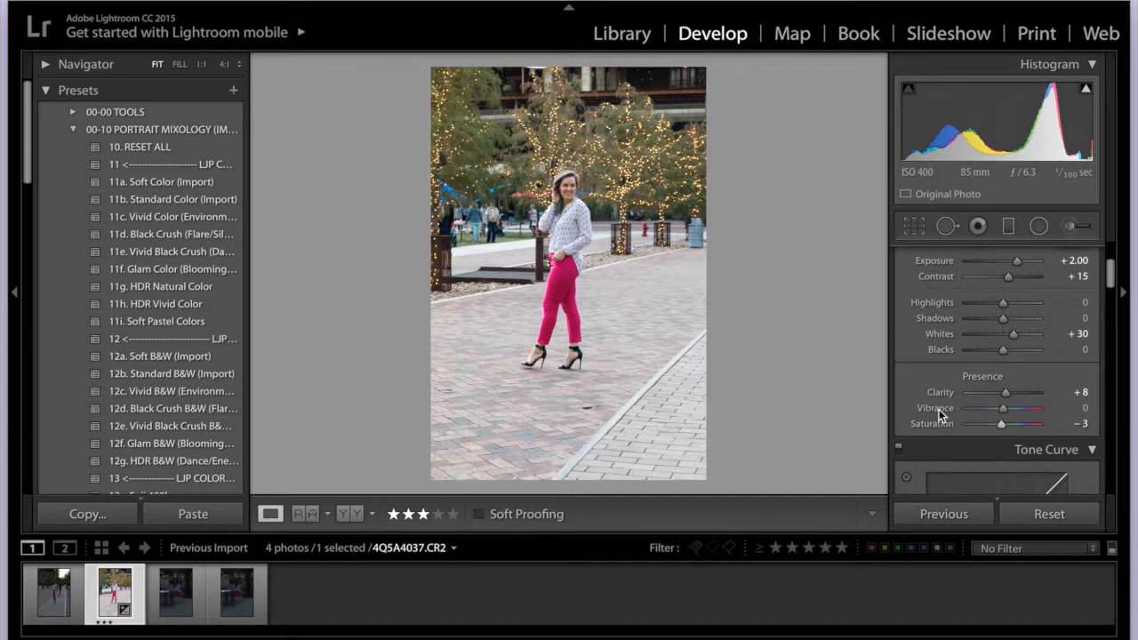
- Try a Vibrance of +50 on the photo and reset it to 0
click(1065, 408)
text(50)
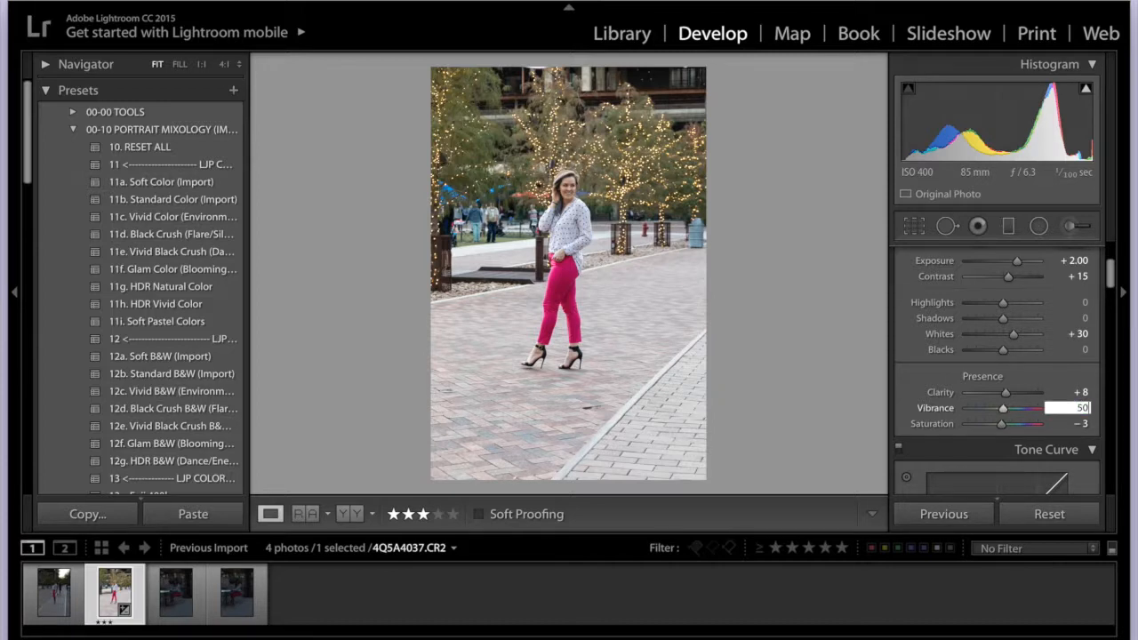
key(Return)
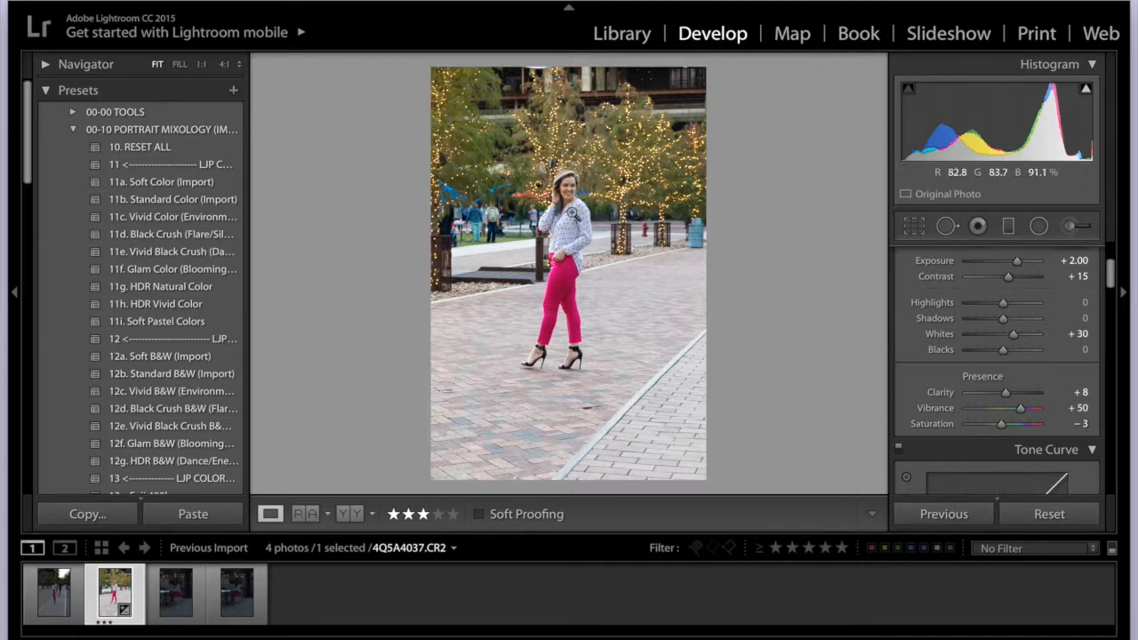
click(1073, 408)
text(0)
key(Return)
- Try a Saturation of +50, reduce it to +1, and raise it to +10
click(1071, 424)
text(50)
key(Return)
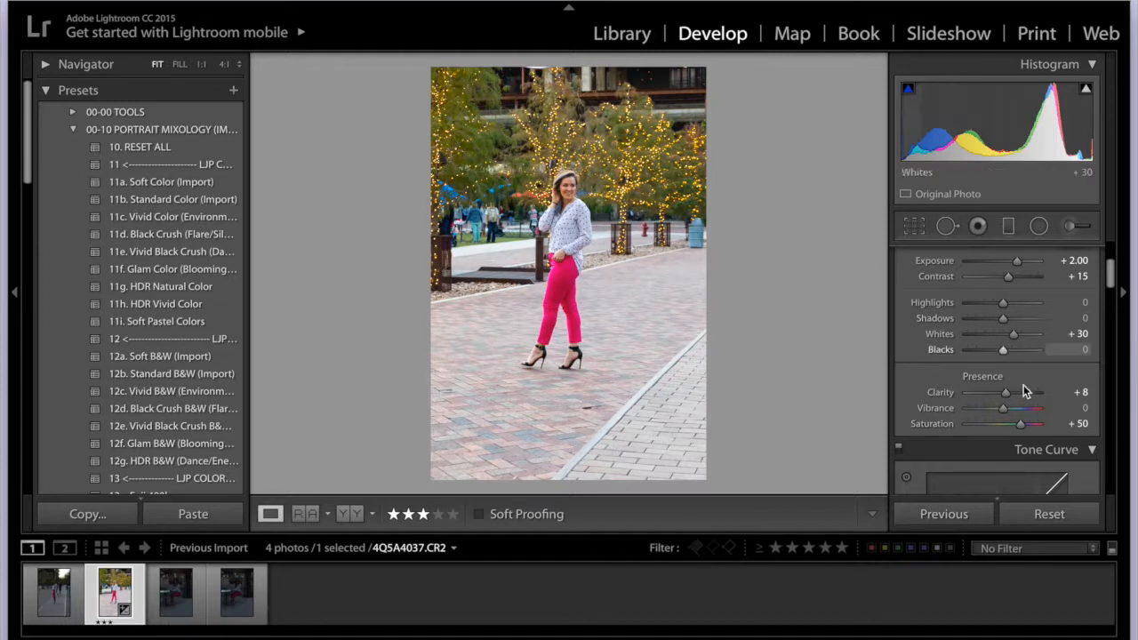
drag(1009, 428, 1007, 424)
click(1060, 424)
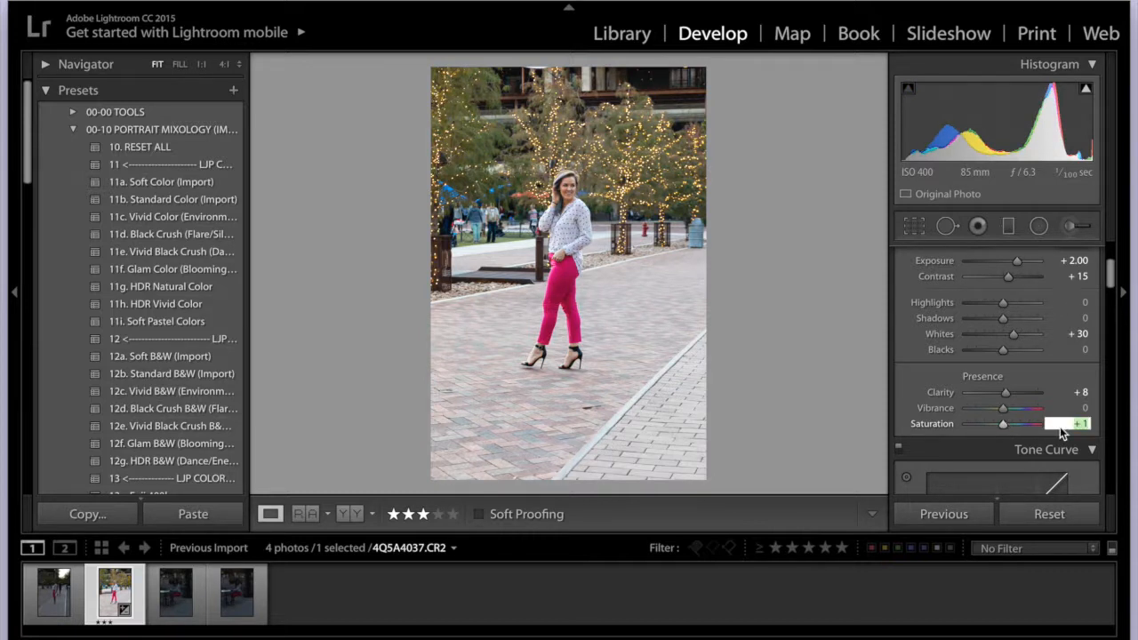
text(10)
key(Return)
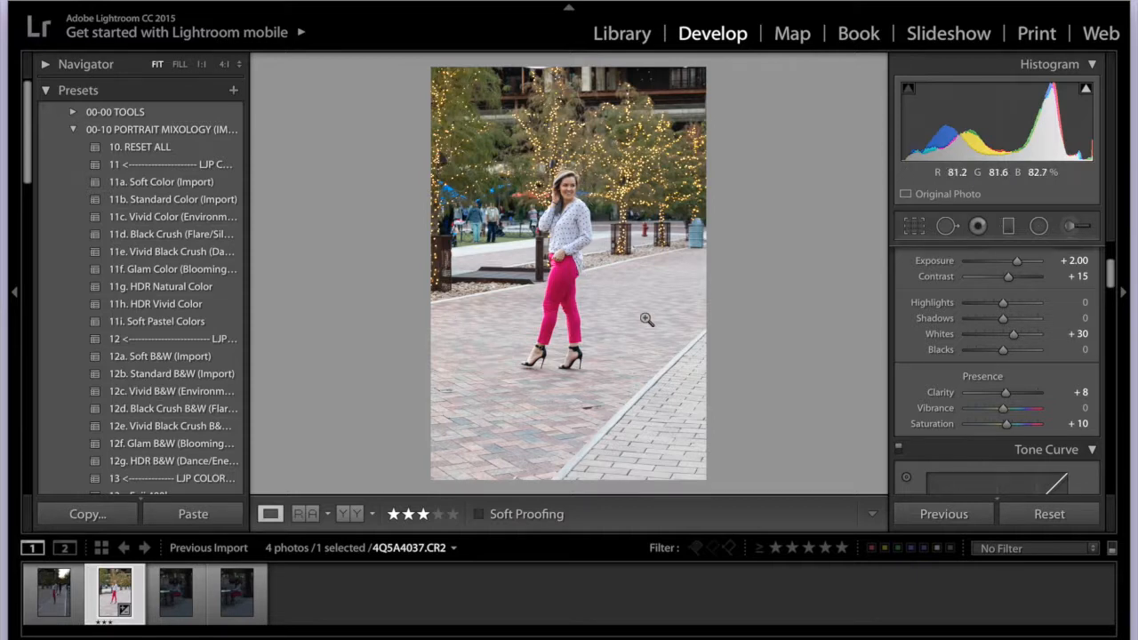
- Try a Vibrance of +25 together with a Saturation of +7
click(1086, 409)
text(25)
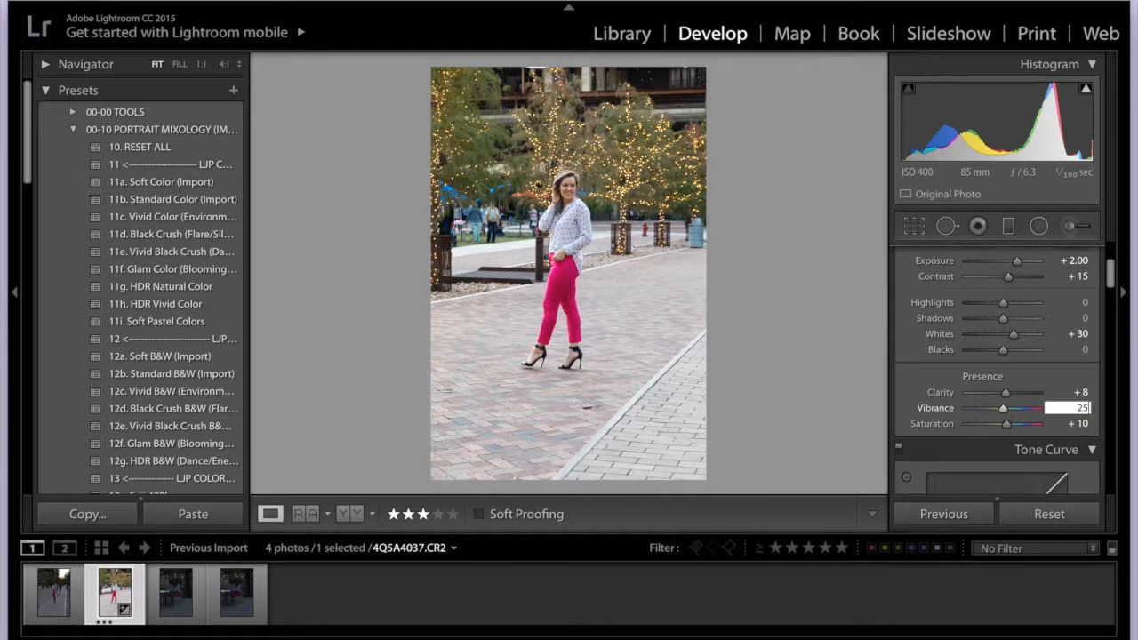
key(Return)
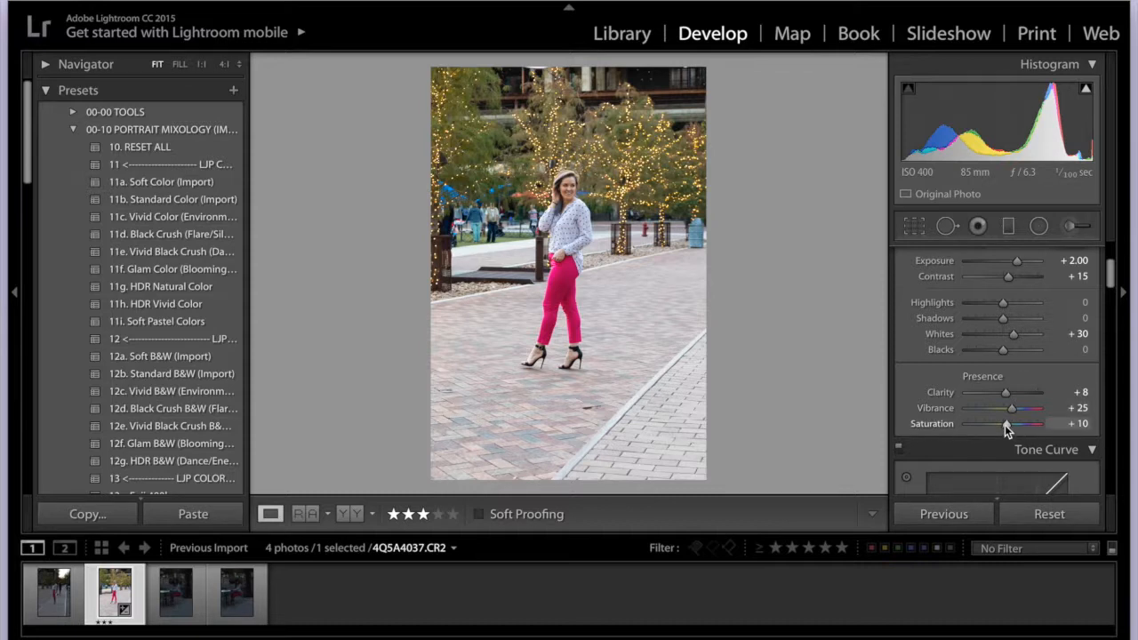
drag(1005, 425, 1004, 425)
scroll(979, 426, down, 5)
scroll(979, 426, up, 5)
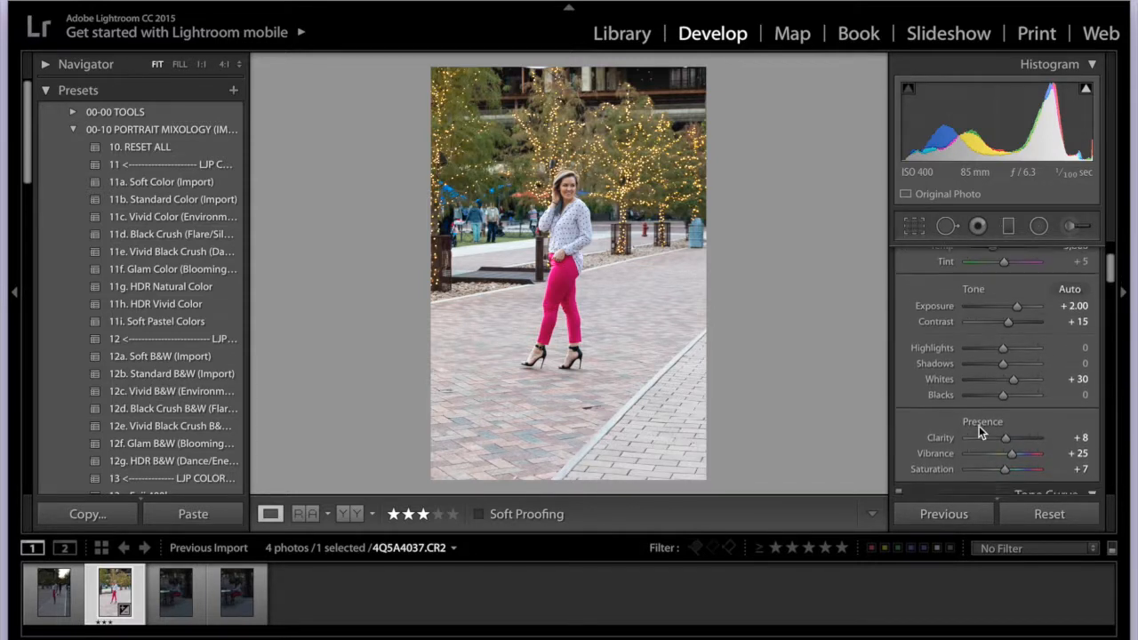
- Set the Saturation to +30 and the Vibrance to 0
scroll(1020, 430, down, 2)
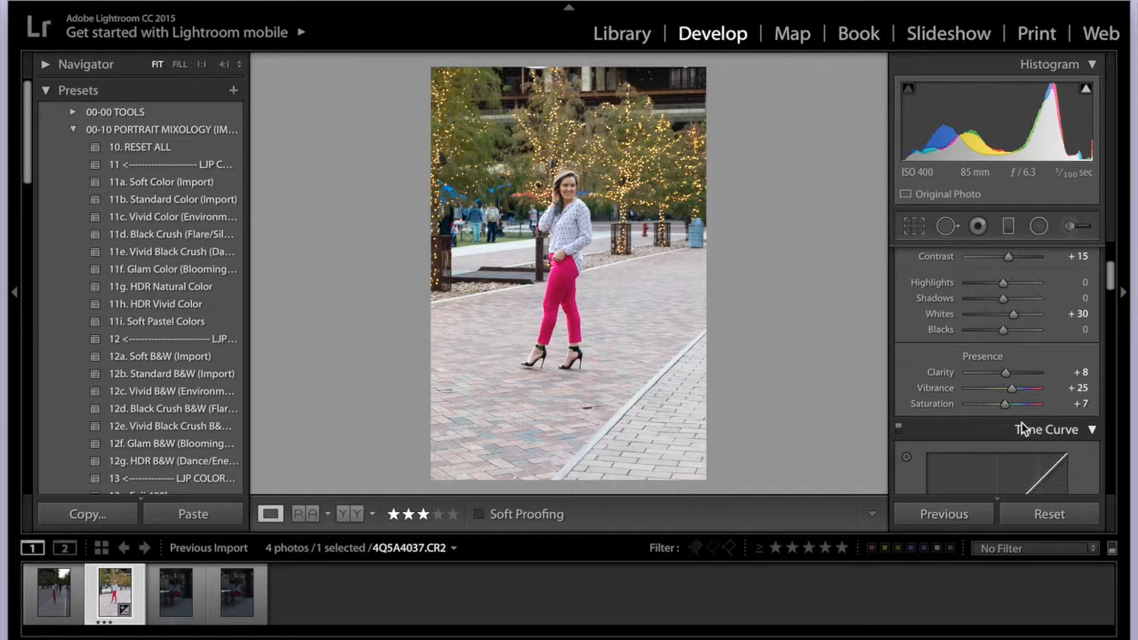
click(1078, 404)
text(3)
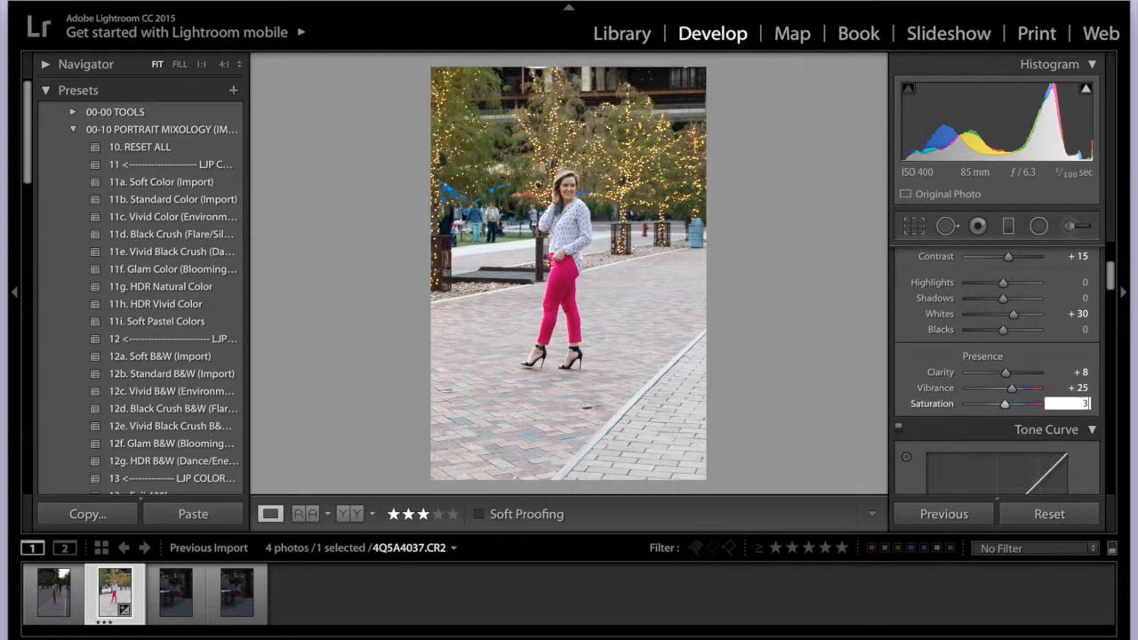
text(0)
key(Return)
click(1077, 390)
text(0)
key(Return)
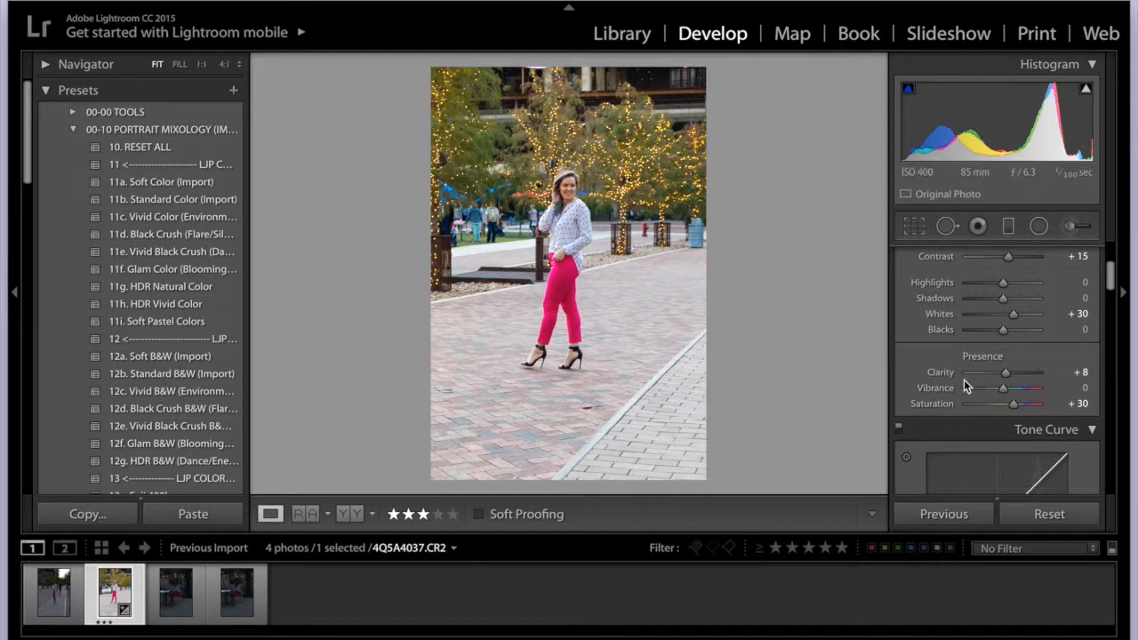
- Lower the HSL Orange saturation to -10 while viewing the woman's face at 1:1, and return to the whole photo
key(z)
scroll(975, 382, down, 5)
scroll(975, 382, down, 5)
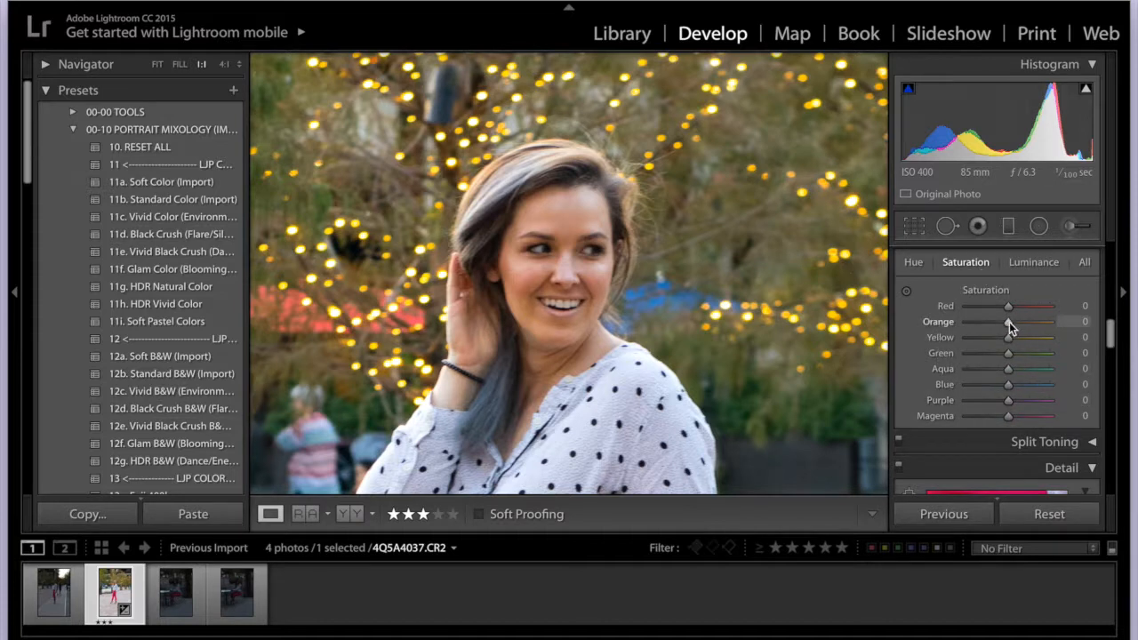
drag(1006, 322, 1003, 323)
click(689, 347)
right_click(689, 347)
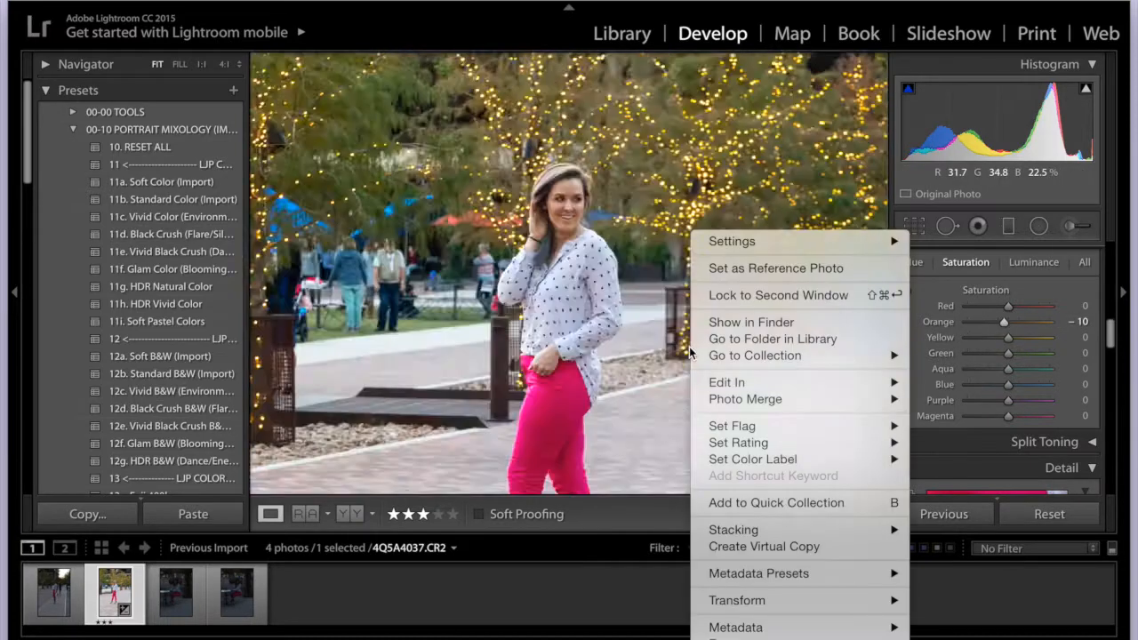
click(792, 132)
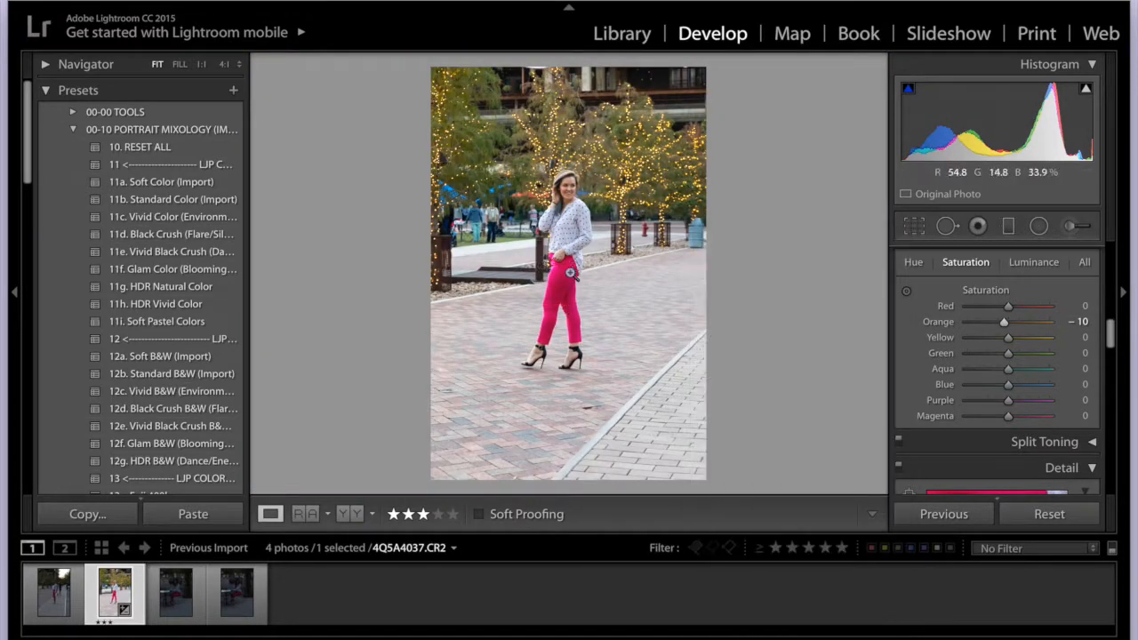
- Save the current adjustments as a develop preset named Outfit Shoot in User Presets, excluding Lens Corrections
scroll(997, 363, up, 10)
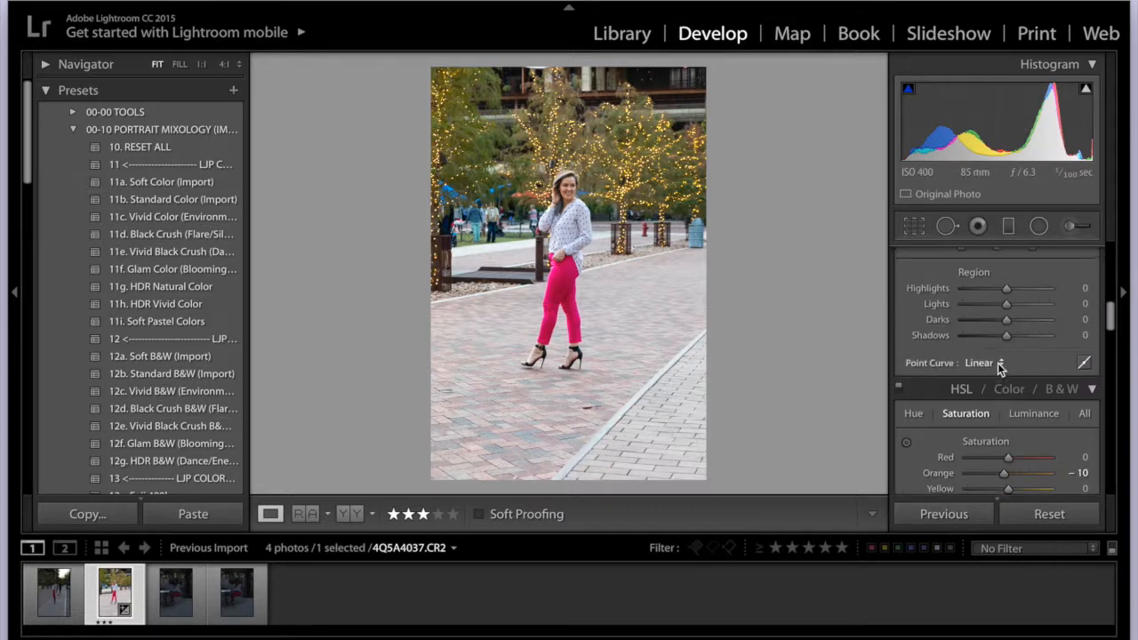
scroll(998, 363, up, 5)
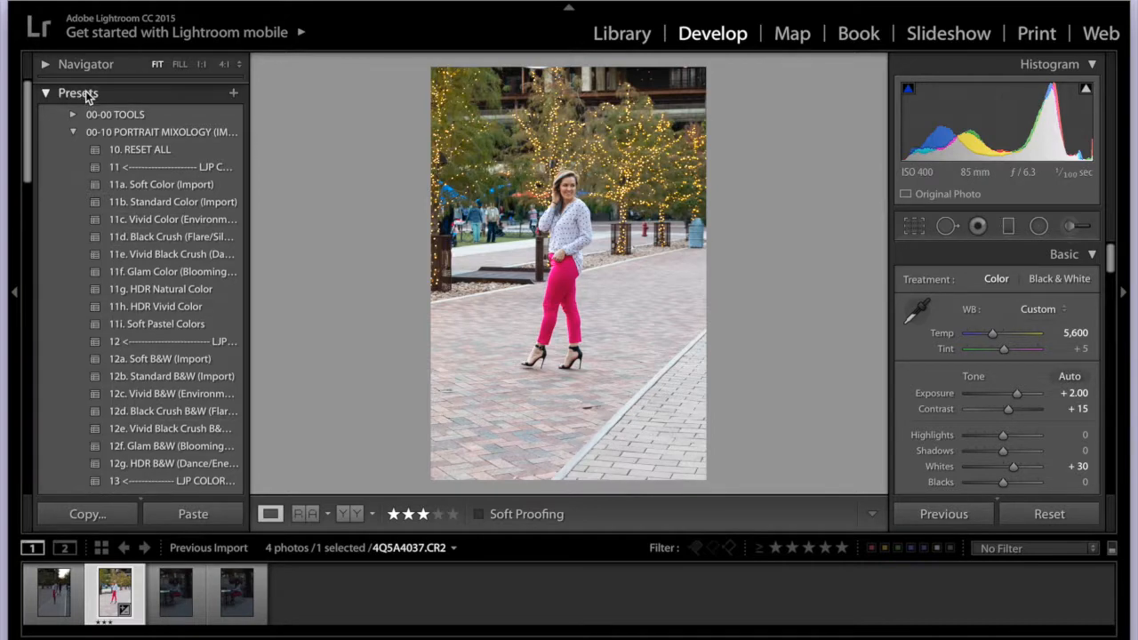
click(236, 92)
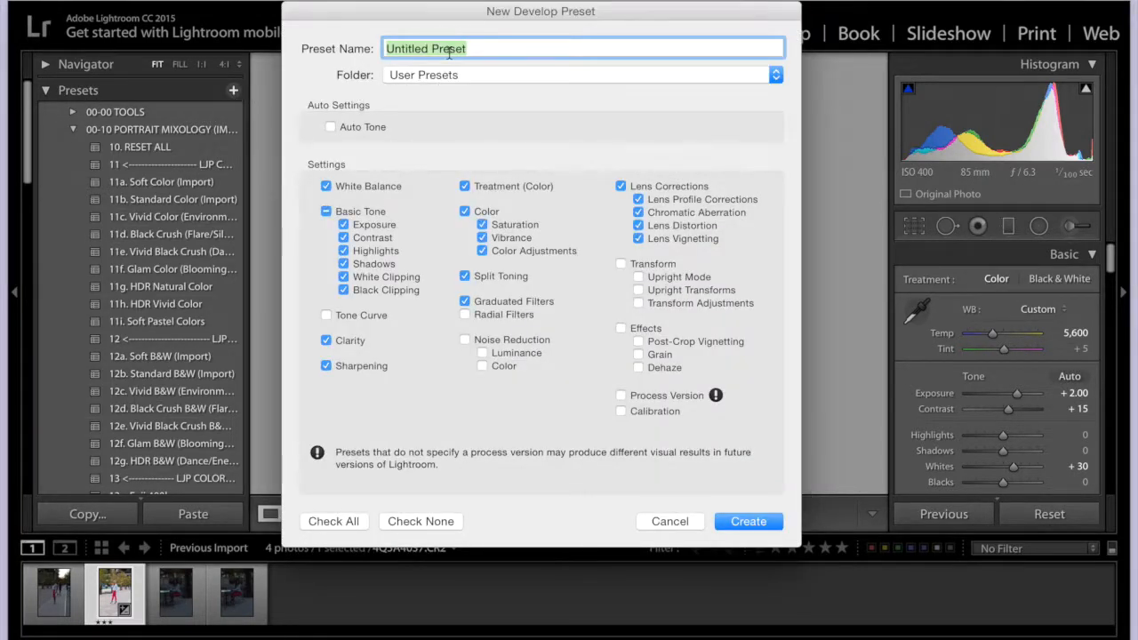
text(O)
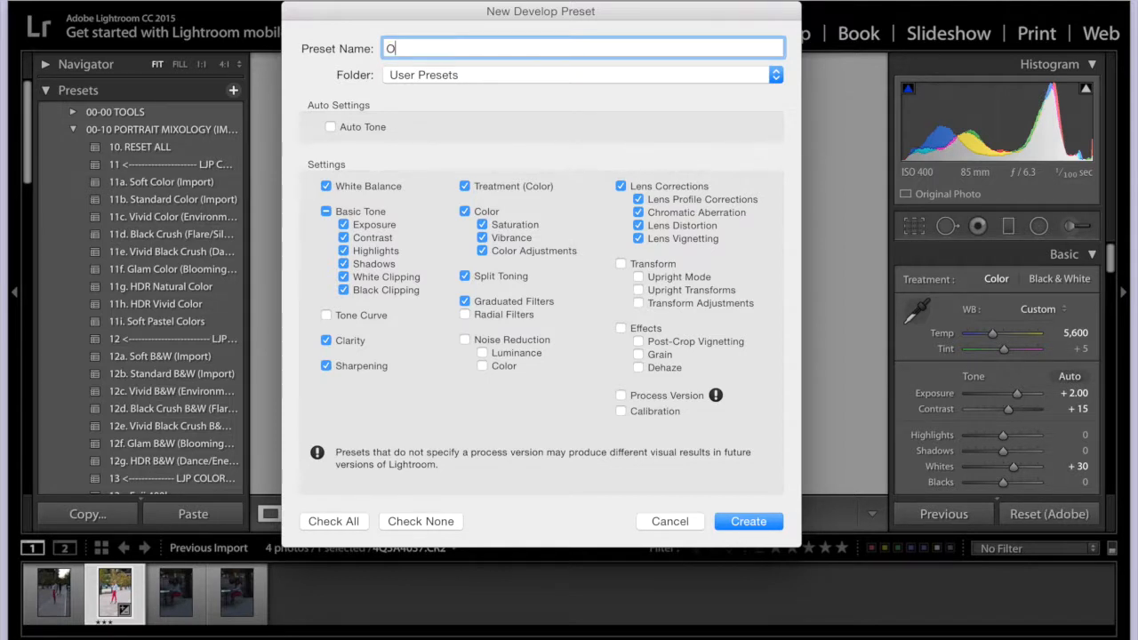
text(utfit Shoot)
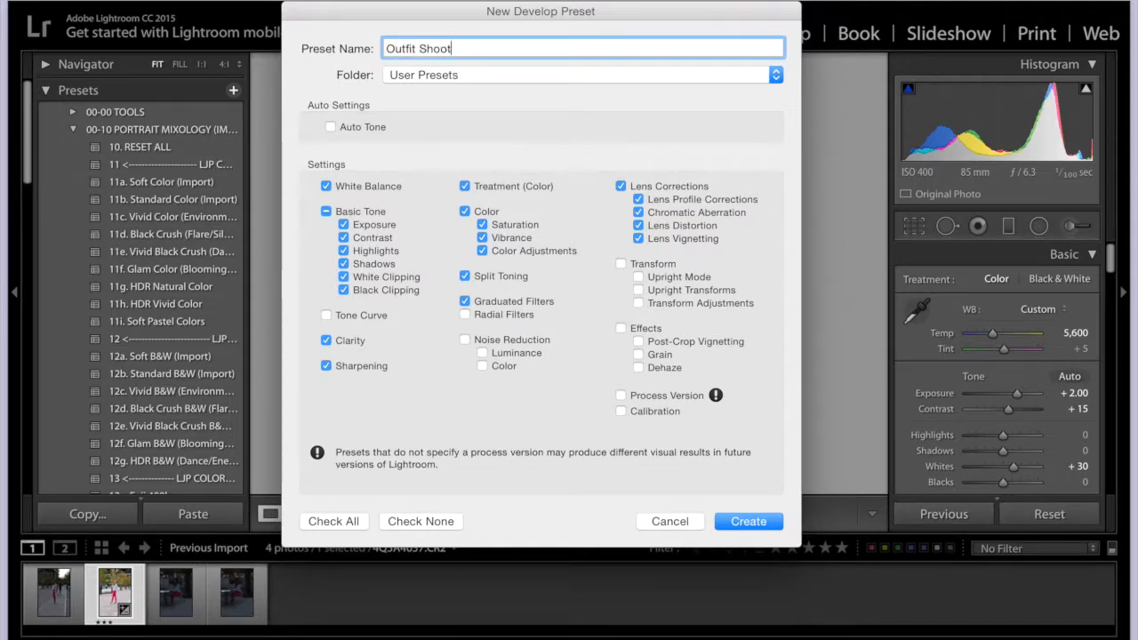
click(409, 92)
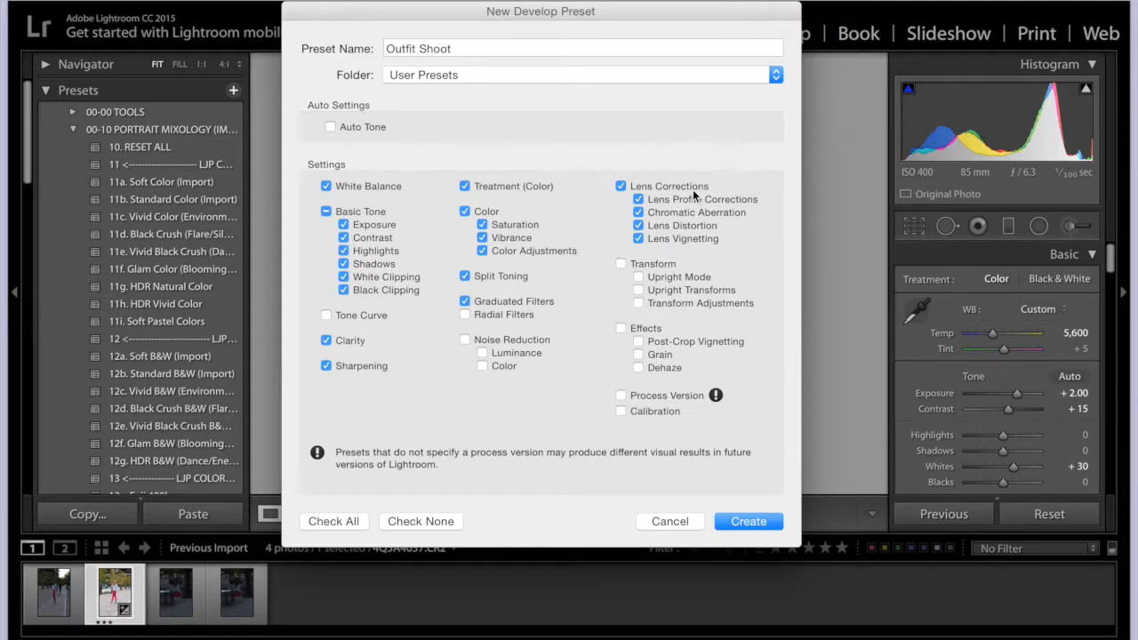
click(620, 188)
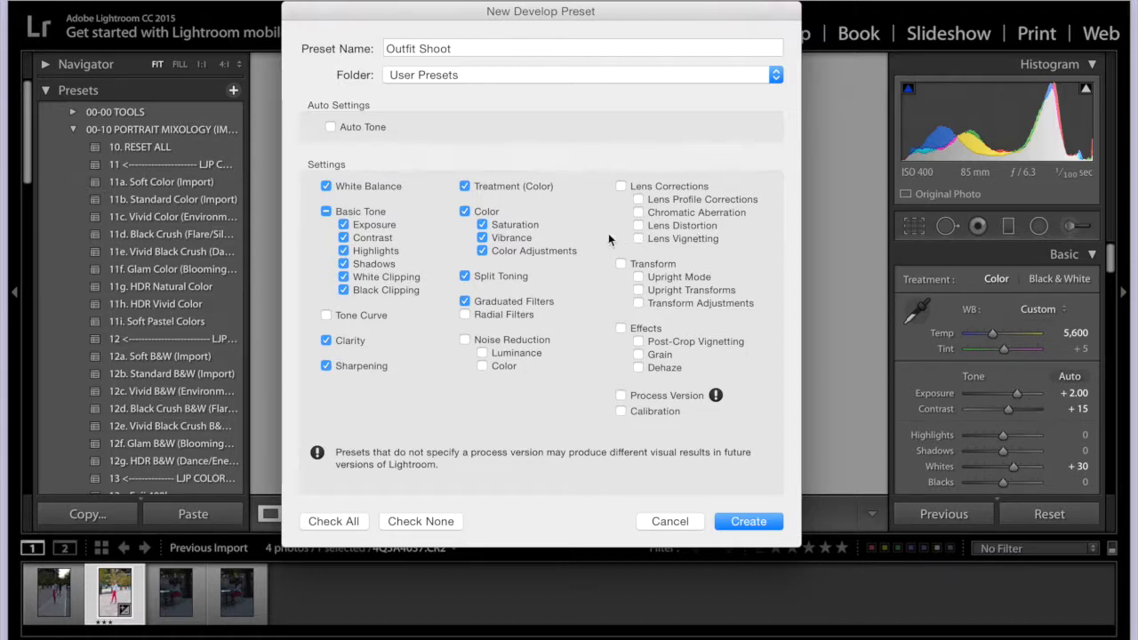
click(749, 521)
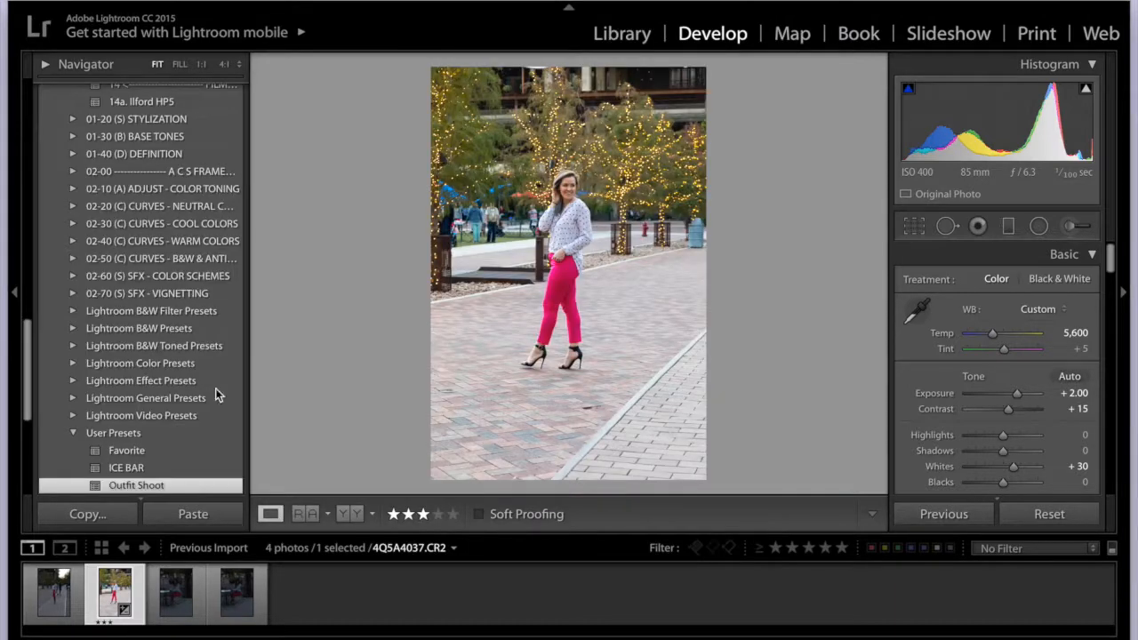
- Review the Outfit Shoot preset among the user presets and the Basic adjustments from Exposure down to Saturation
scroll(215, 388, down, 3)
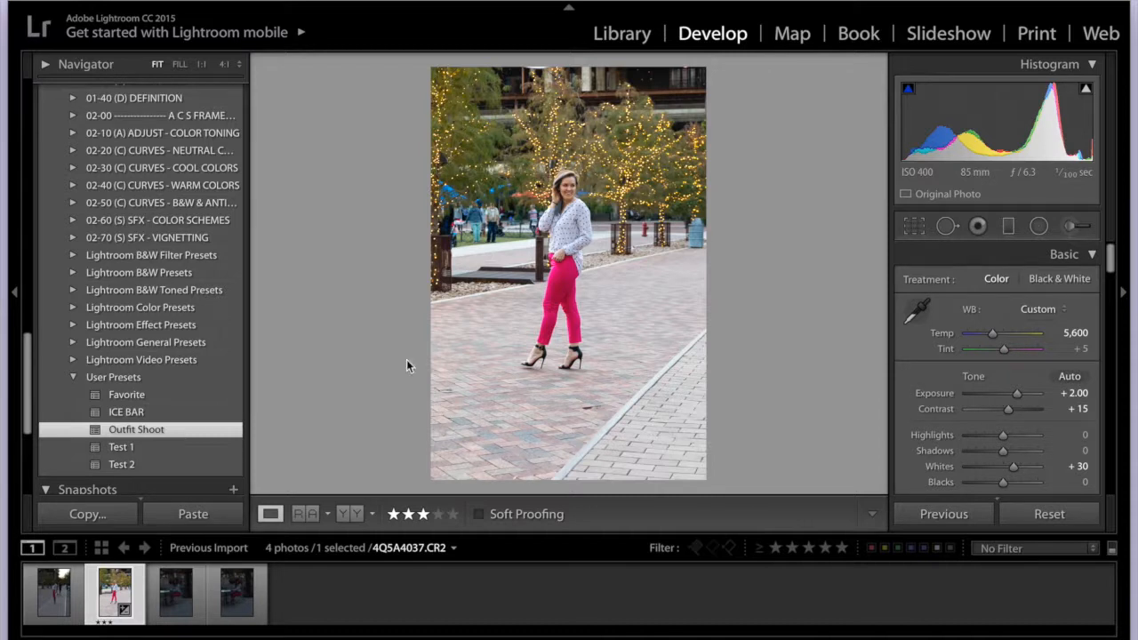
scroll(1005, 357, down, 1)
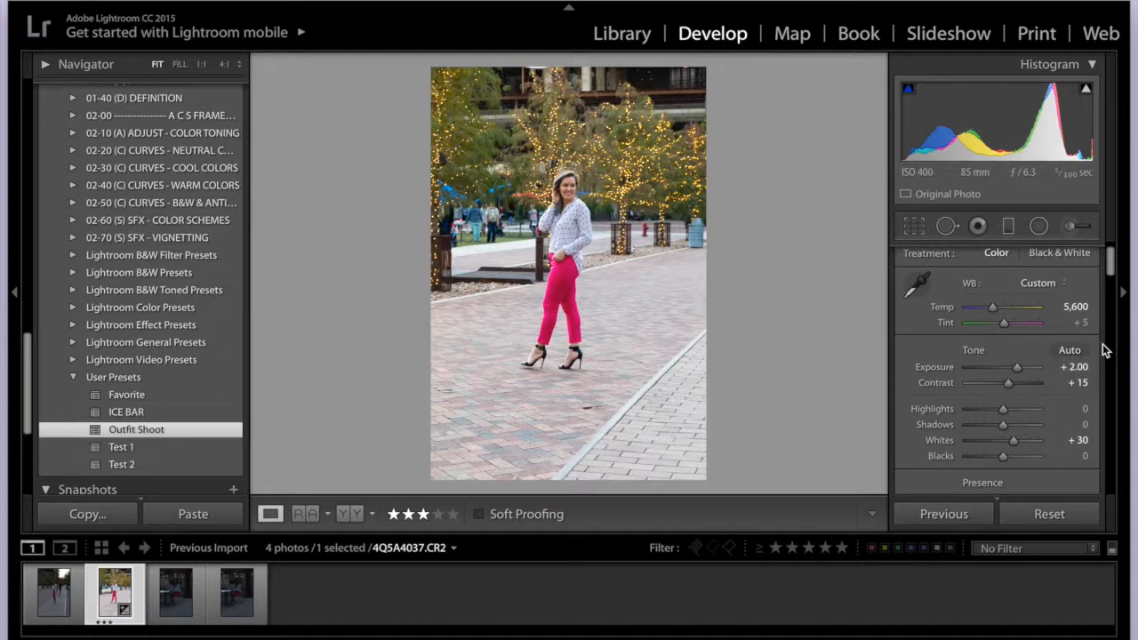
click(1079, 366)
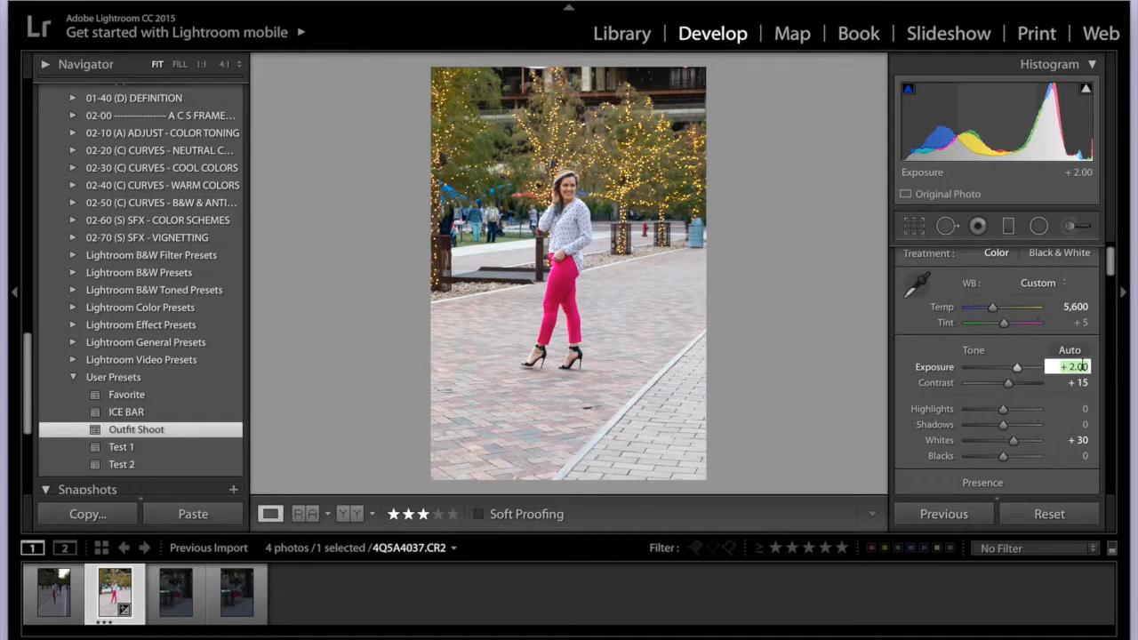
click(930, 332)
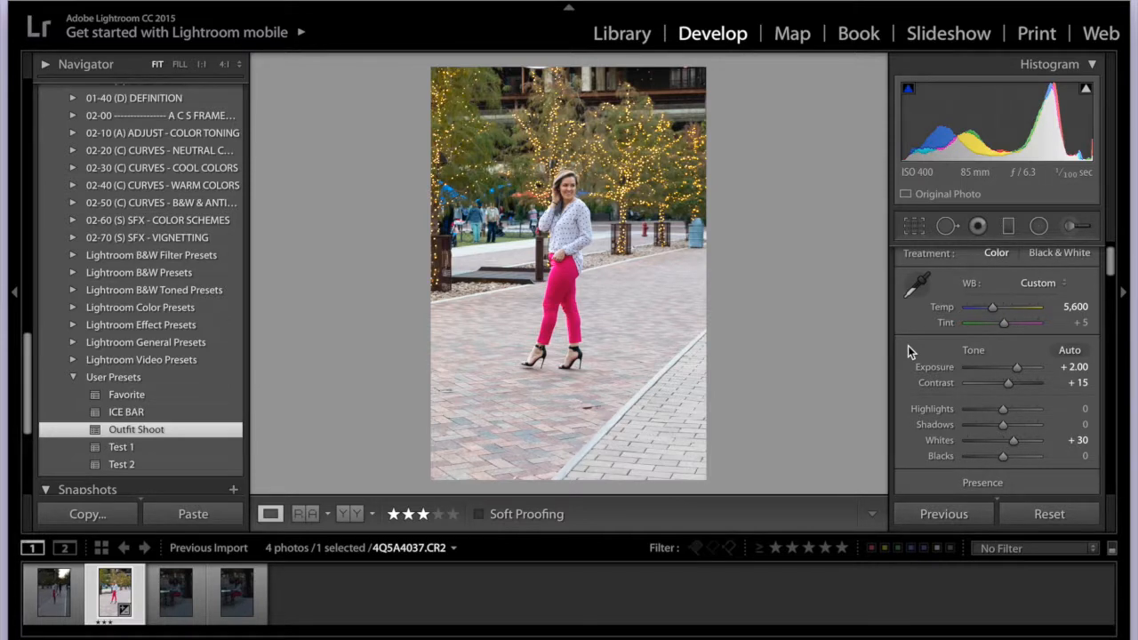
scroll(1069, 444, down, 1)
scroll(1070, 444, down, 1)
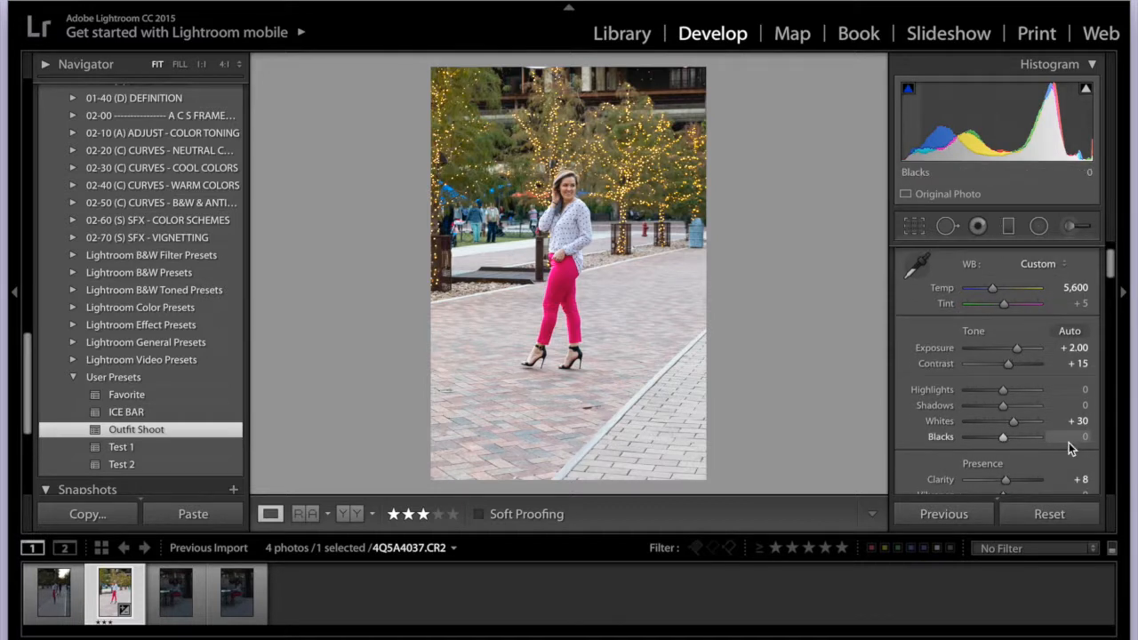
scroll(1070, 444, down, 1)
scroll(1069, 443, down, 2)
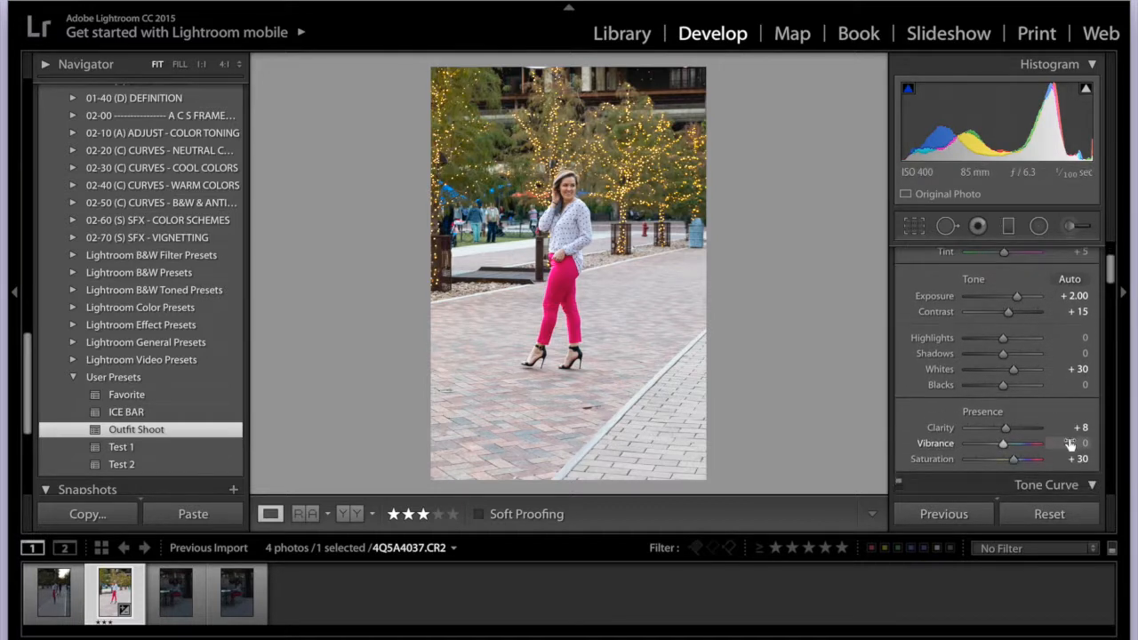